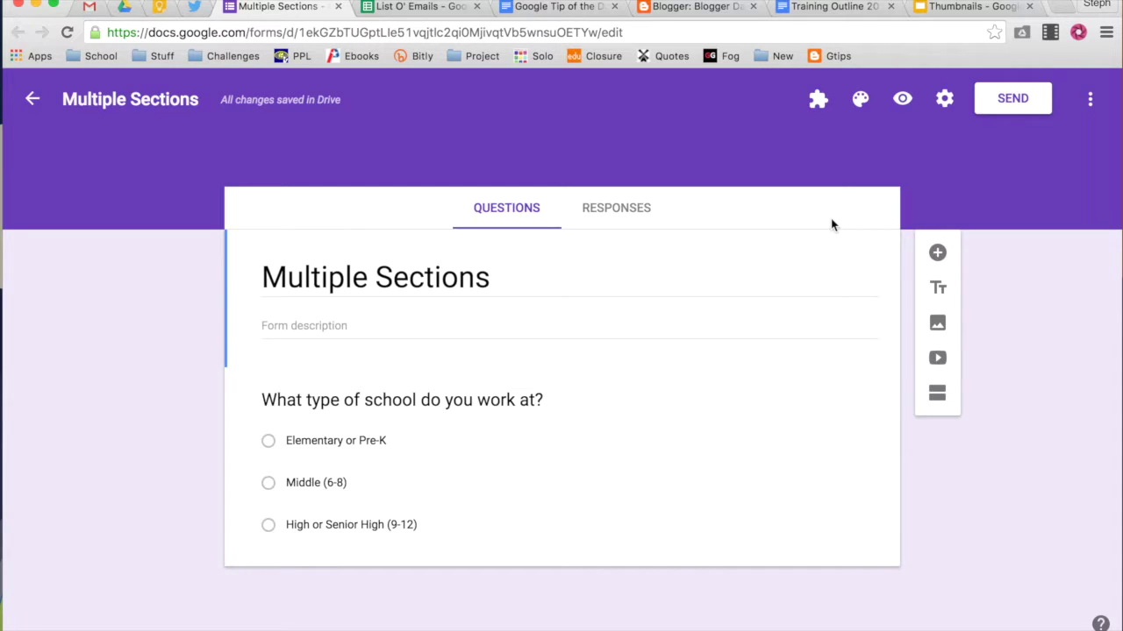
Add a new section after the school-type question and title it "Elementary Questions"
{"action": "left_click", "coordinate": [637, 497]}
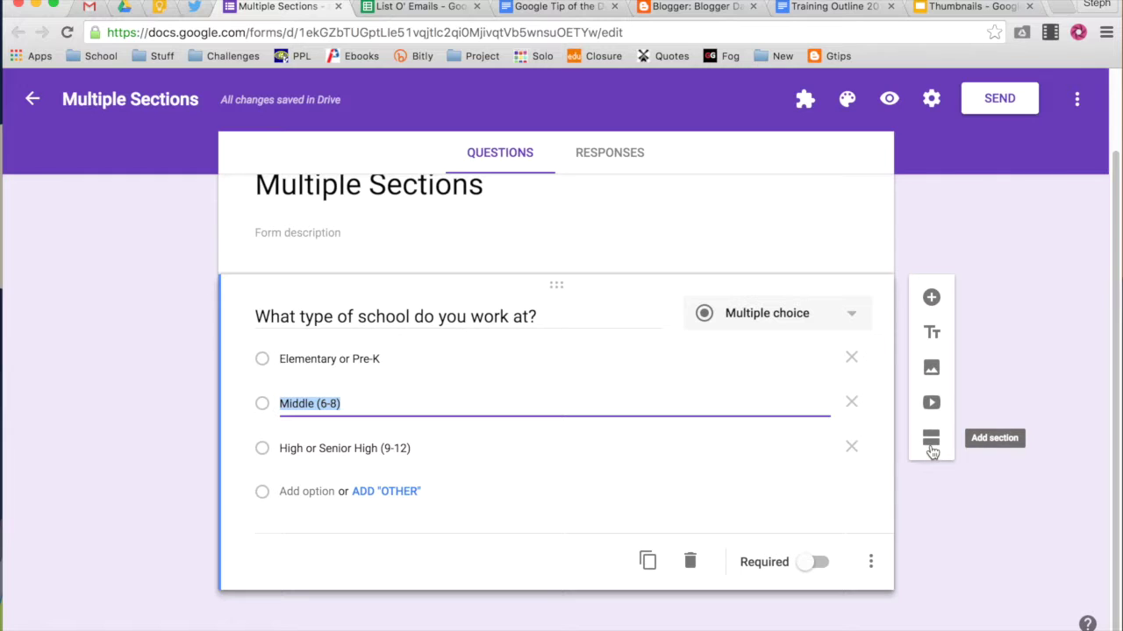
{"action": "left_click", "coordinate": [930, 439]}
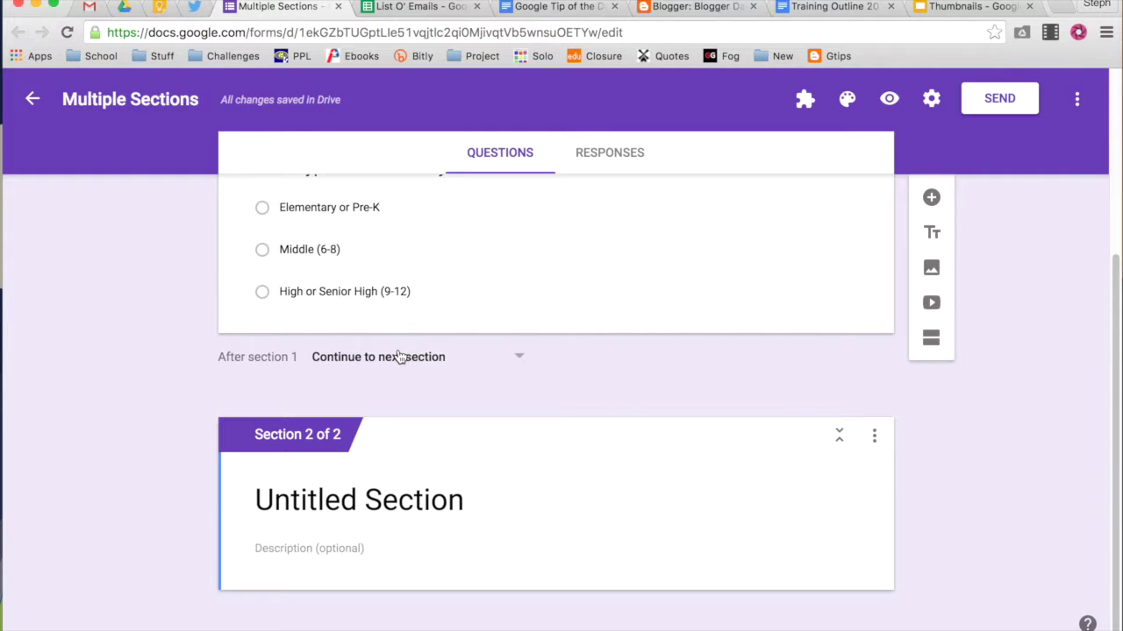
{"action": "left_click", "coordinate": [365, 500]}
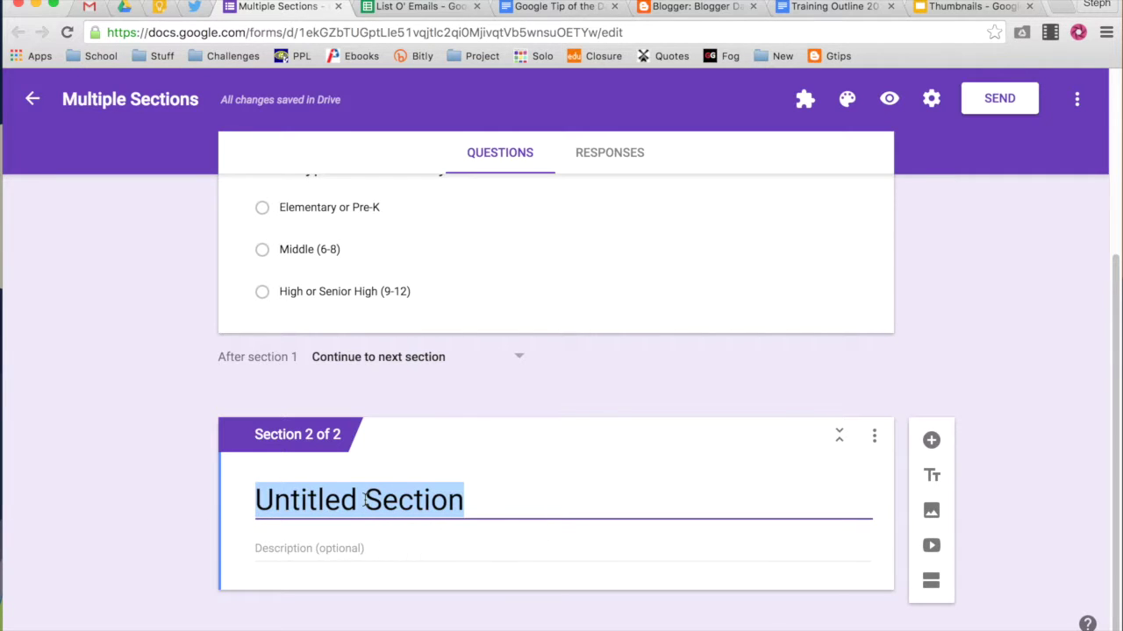
{"action": "type", "text": "Elem"}
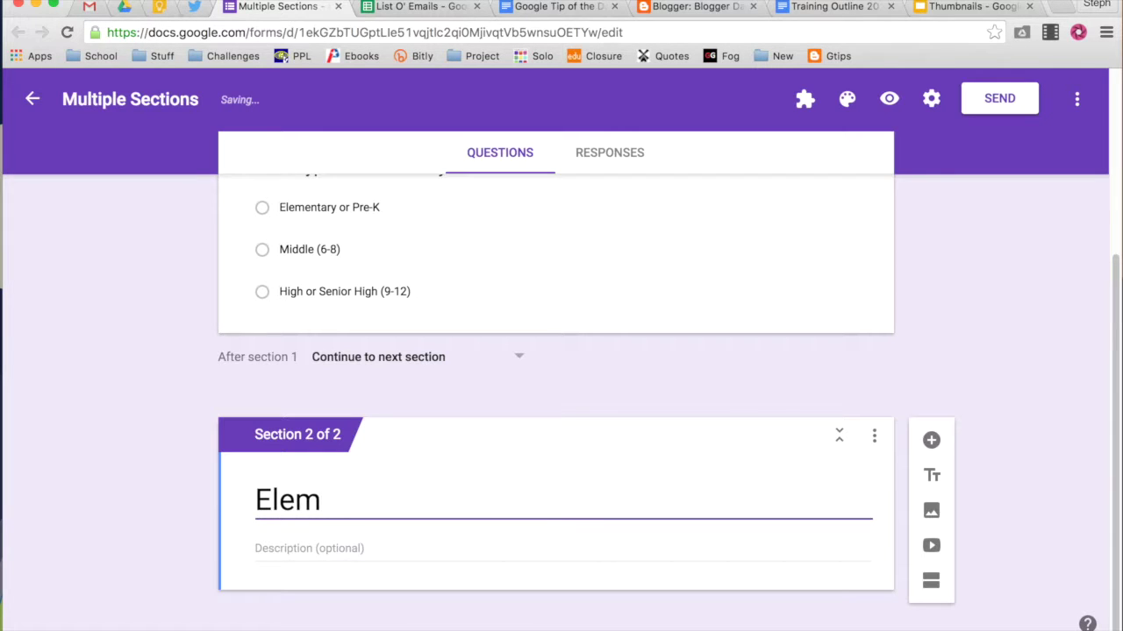
{"action": "type", "text": "enat"}
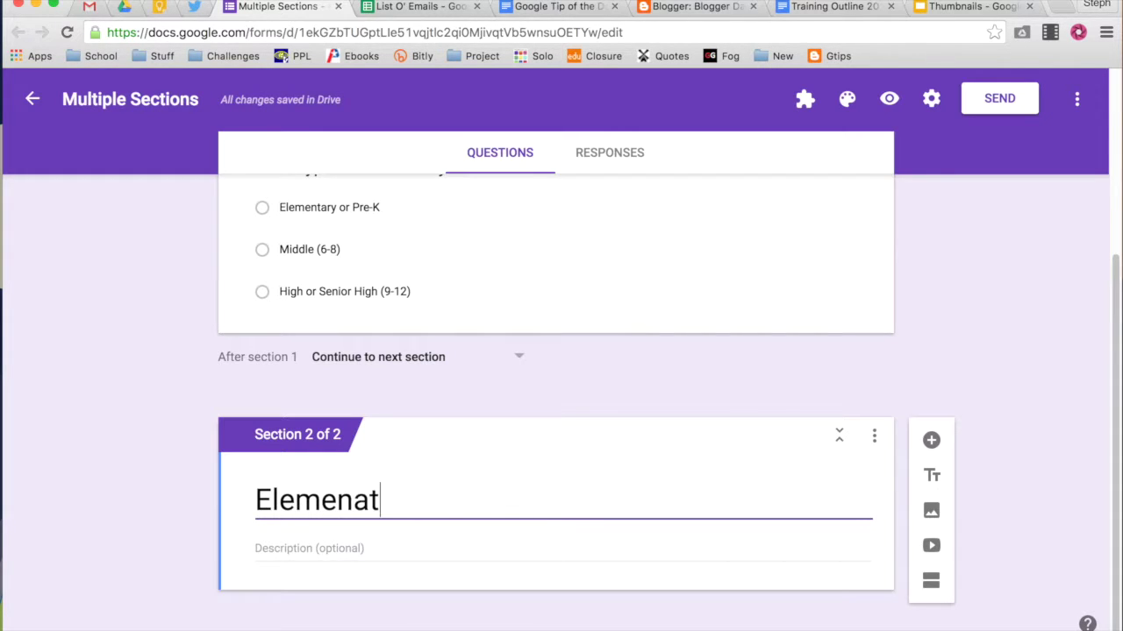
{"action": "key", "text": "BackSpace"}
{"action": "key", "text": "BackSpace"}
{"action": "type", "text": "tary"}
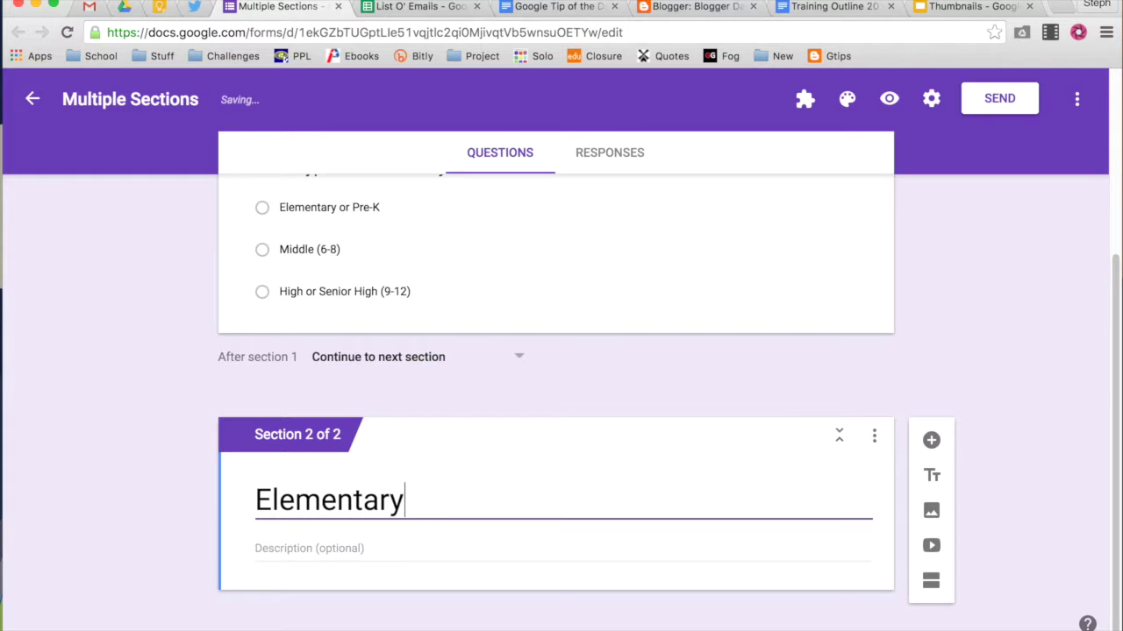
{"action": "type", "text": " Questions"}
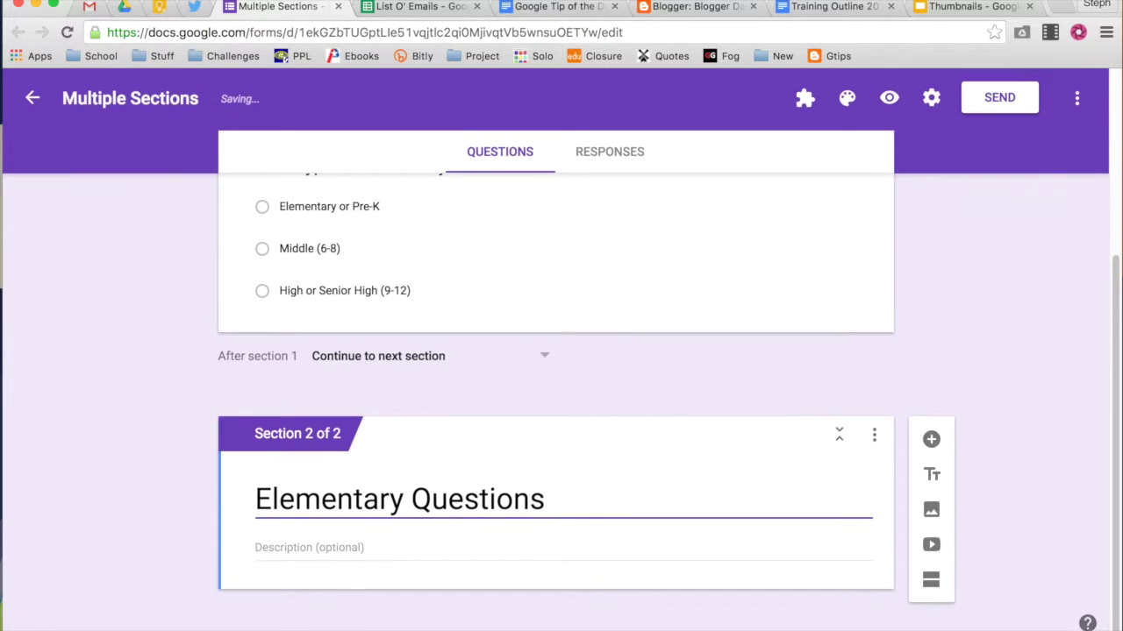
Add a multiple-choice question titled "Question #1" to the Elementary Questions section, and insert a new section after it
{"action": "scroll", "coordinate": [428, 528], "scroll_direction": "up", "scroll_amount": 2}
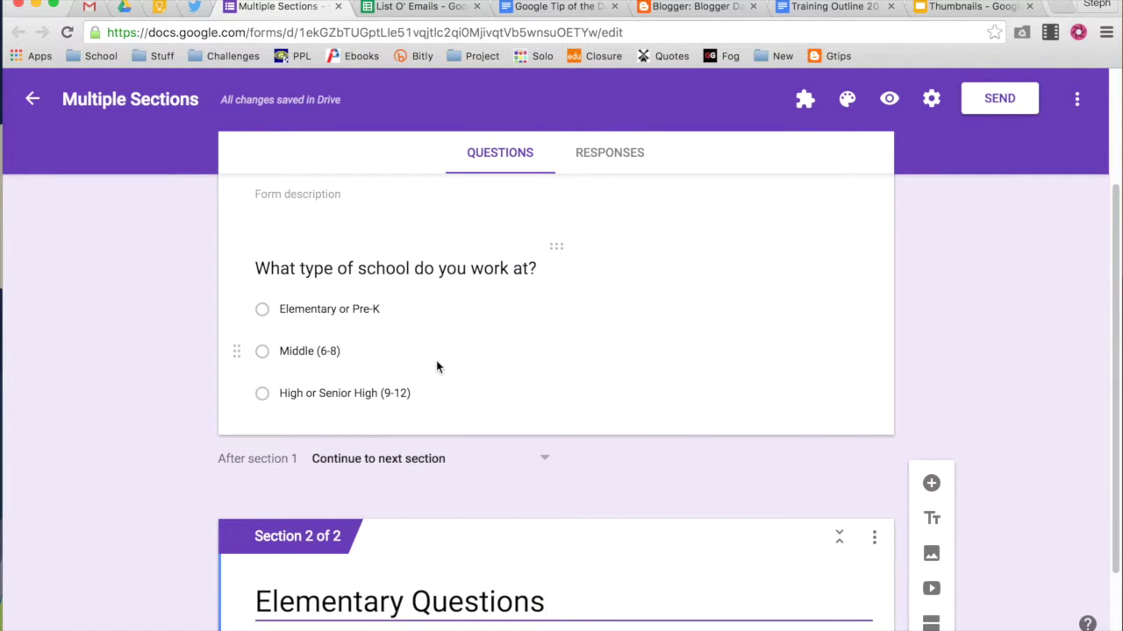
{"action": "scroll", "coordinate": [438, 365], "scroll_direction": "down", "scroll_amount": 2}
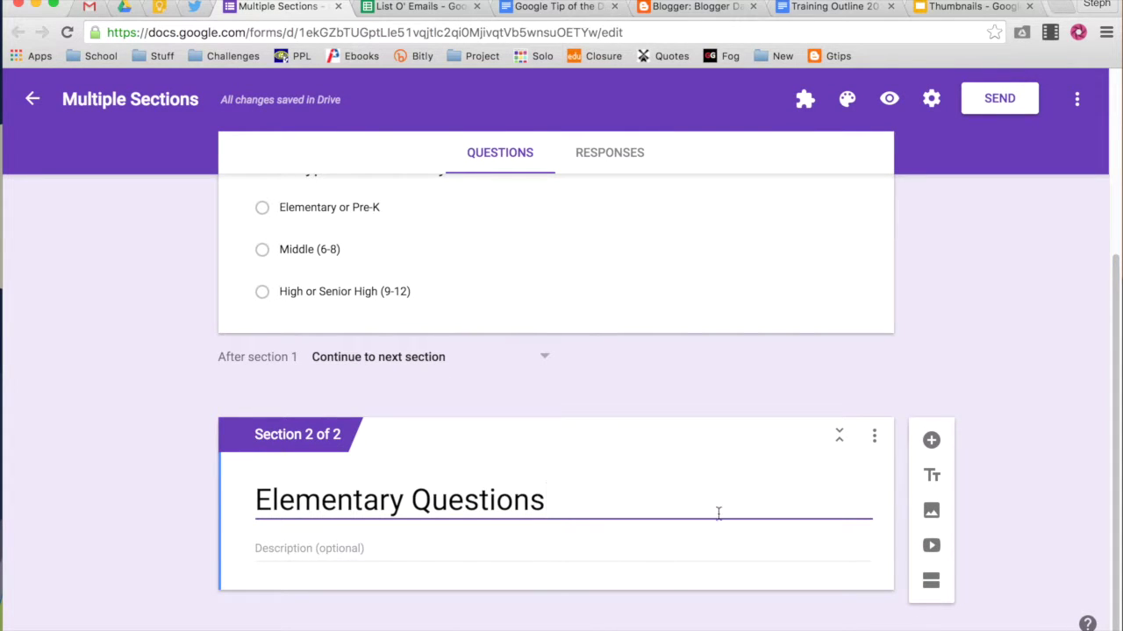
{"action": "left_click", "coordinate": [931, 441]}
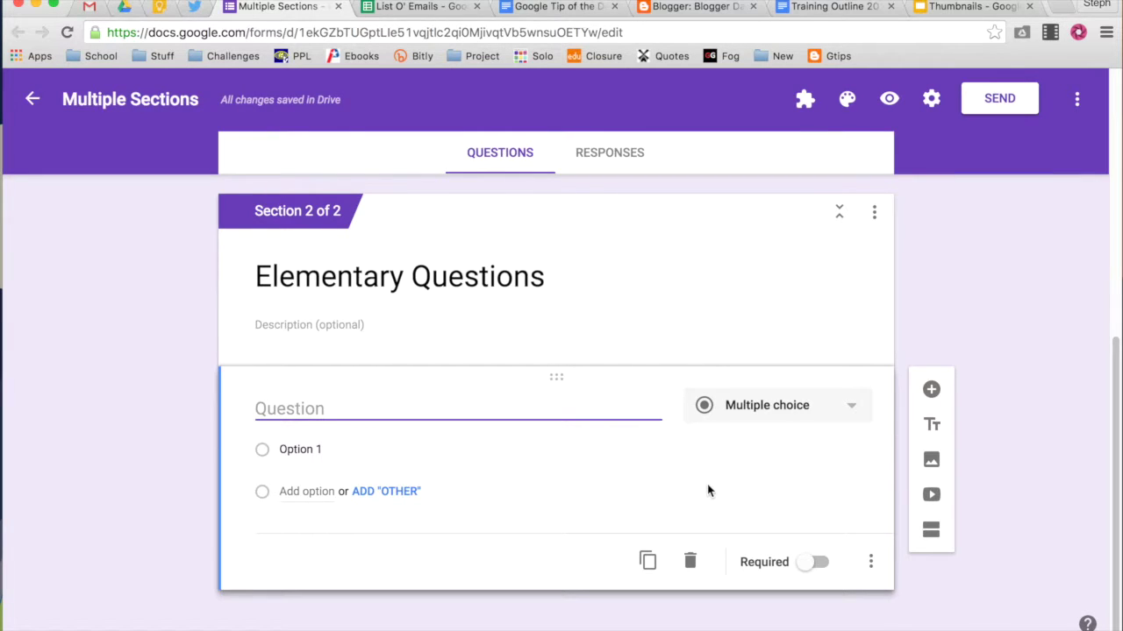
{"action": "type", "text": "Question #1"}
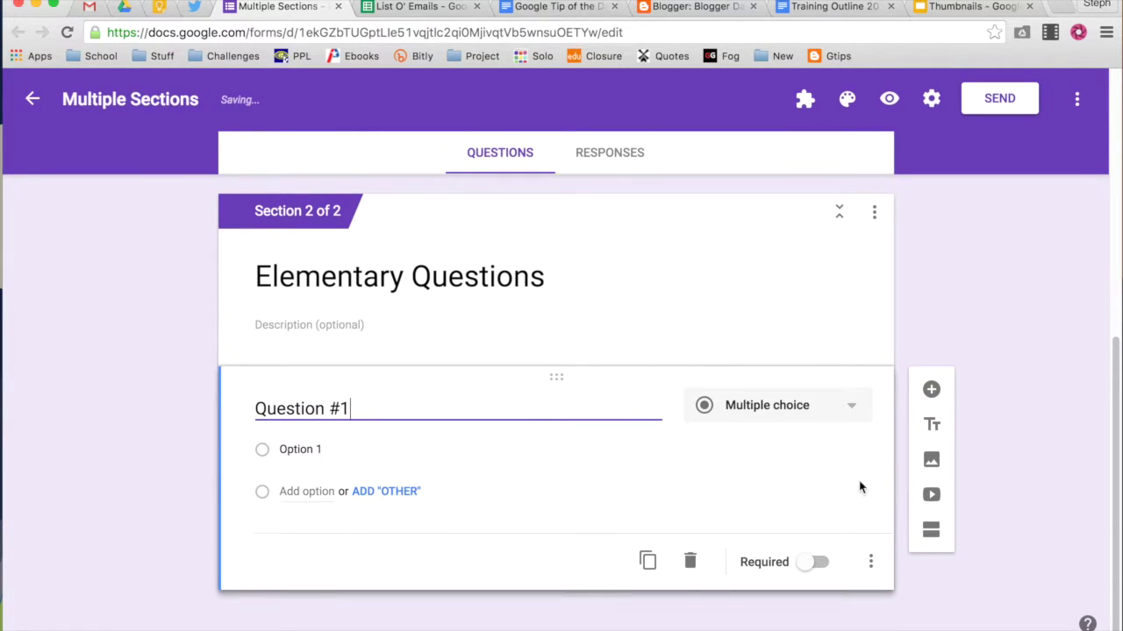
{"action": "left_click", "coordinate": [932, 532]}
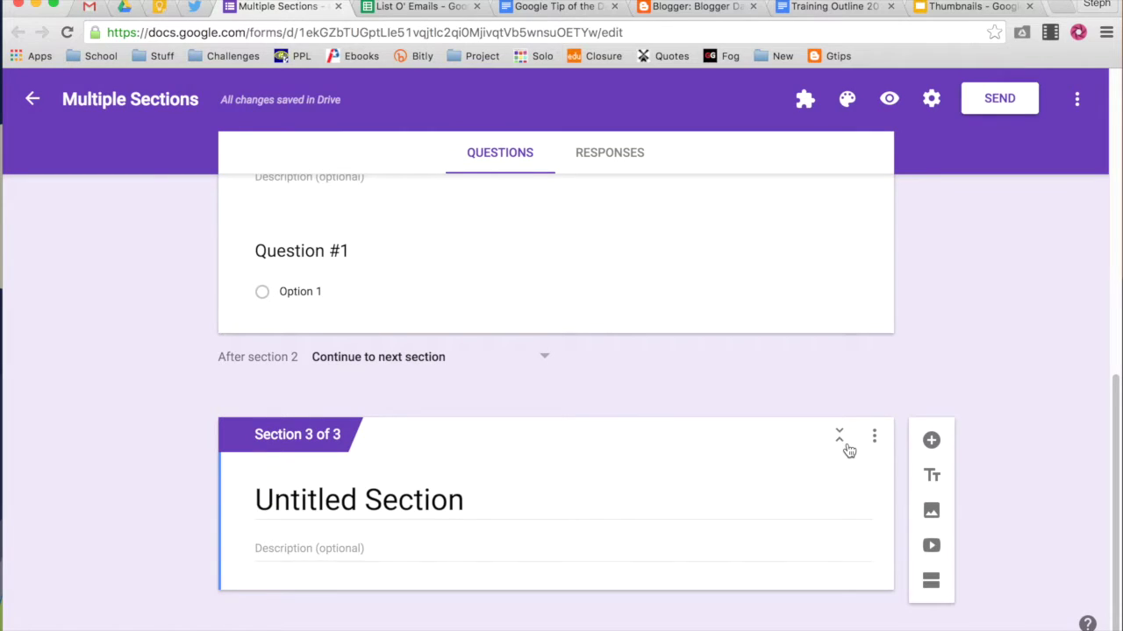
Collapse the Elementary Questions section and expand it again
{"action": "scroll", "coordinate": [683, 414], "scroll_direction": "up", "scroll_amount": 1}
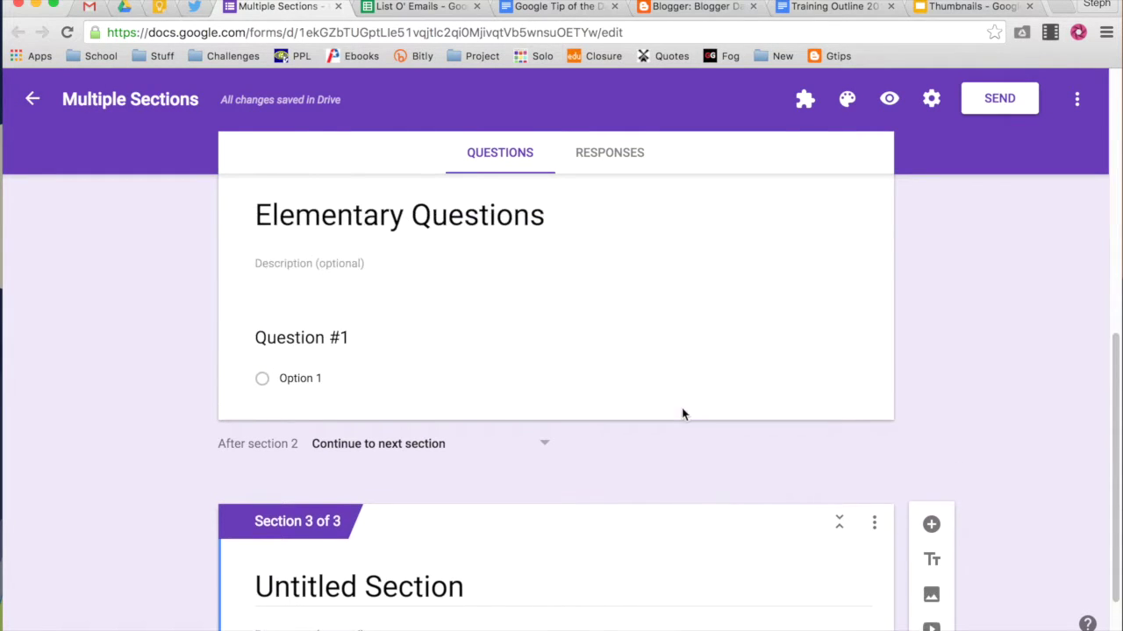
{"action": "scroll", "coordinate": [682, 412], "scroll_direction": "up", "scroll_amount": 2}
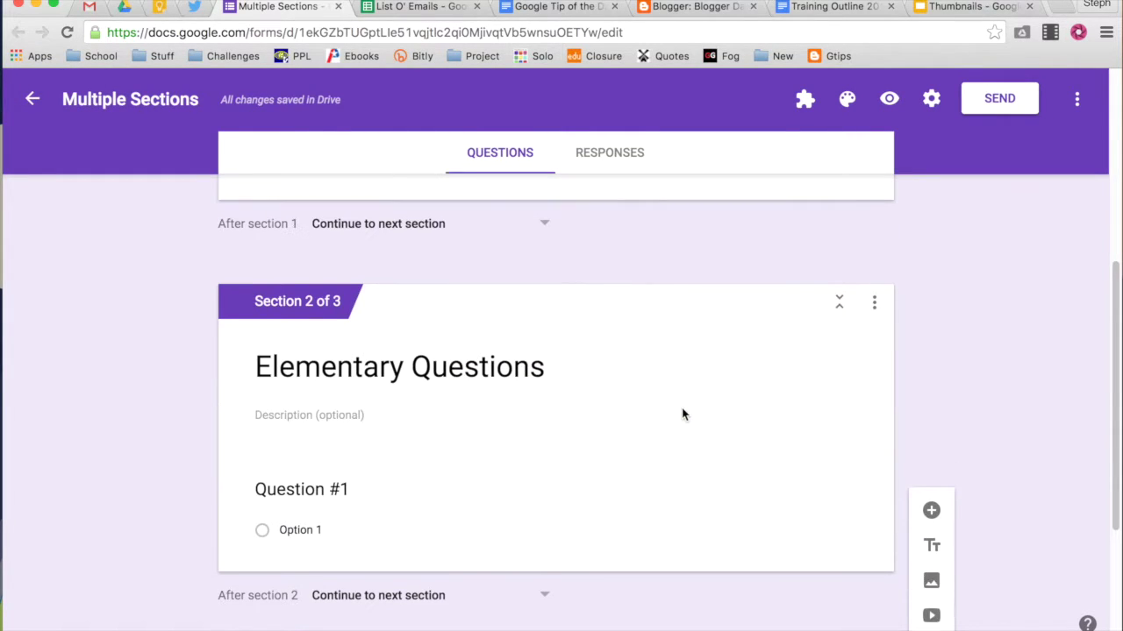
{"action": "left_click", "coordinate": [839, 303]}
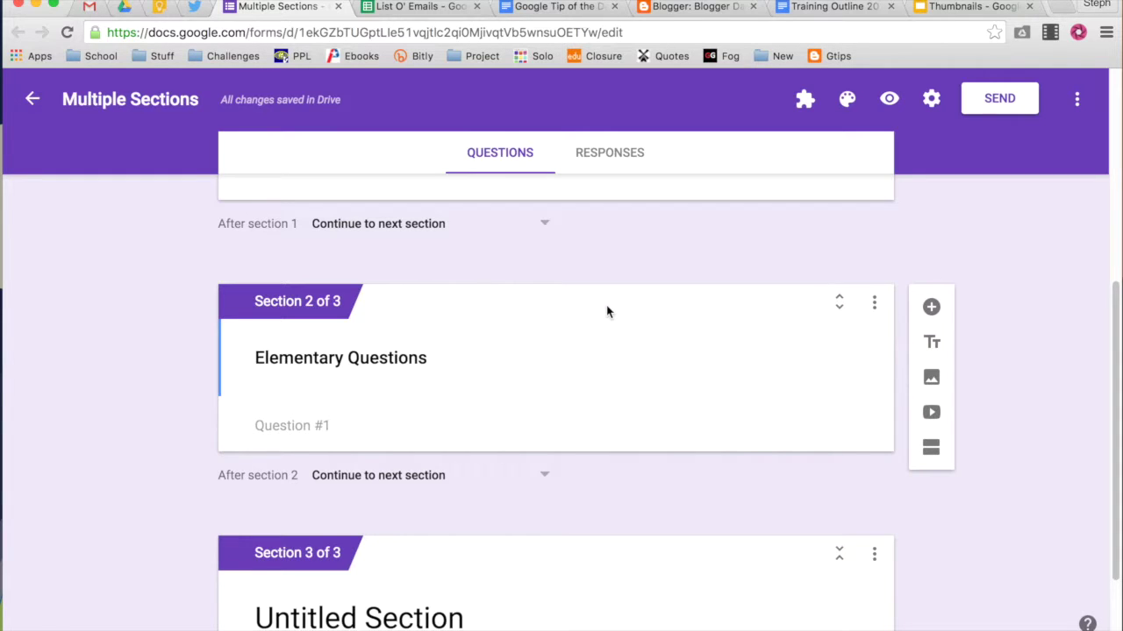
{"action": "left_click", "coordinate": [594, 358]}
{"action": "left_click", "coordinate": [593, 359]}
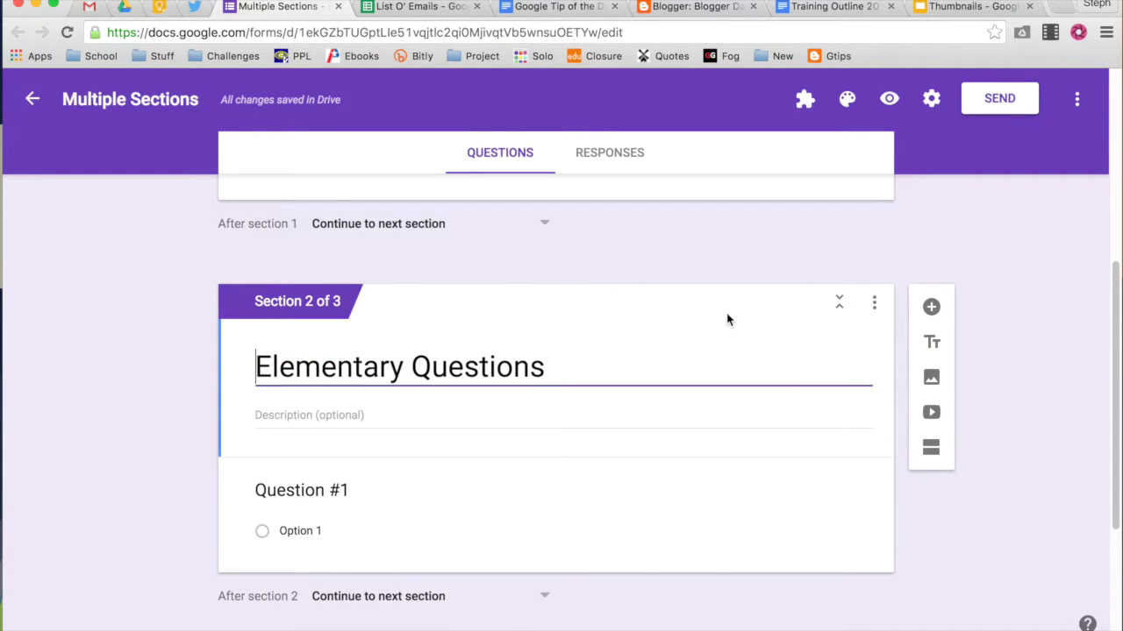
Title the untitled third section "Middle School Questions"
{"action": "scroll", "coordinate": [839, 316], "scroll_direction": "down", "scroll_amount": 5}
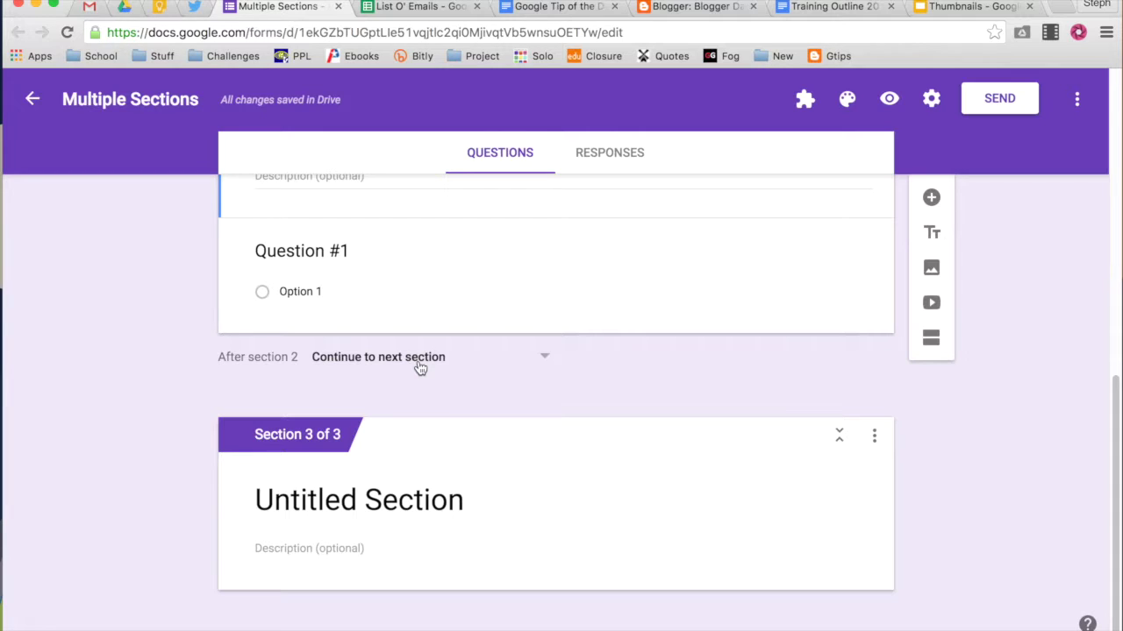
{"action": "left_click", "coordinate": [405, 502]}
{"action": "type", "text": "MIddle"}
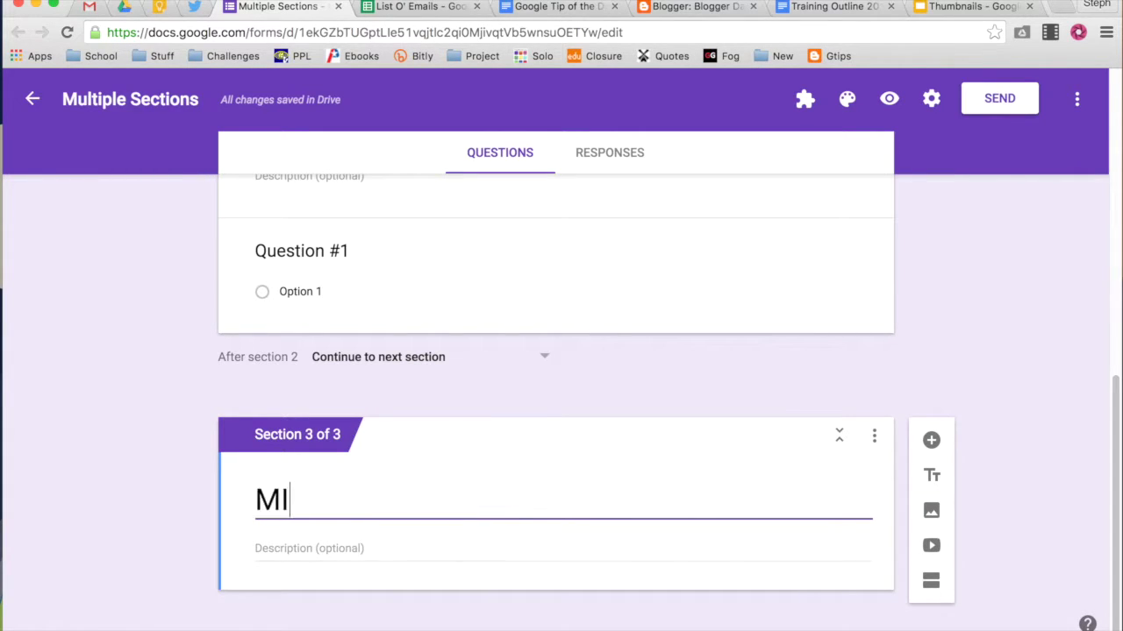
{"action": "key", "text": "BackSpace"}
{"action": "key", "text": "BackSpace"}
{"action": "key", "text": "BackSpace"}
{"action": "key", "text": "BackSpace"}
{"action": "key", "text": "BackSpace"}
{"action": "type", "text": "iddle Scho"}
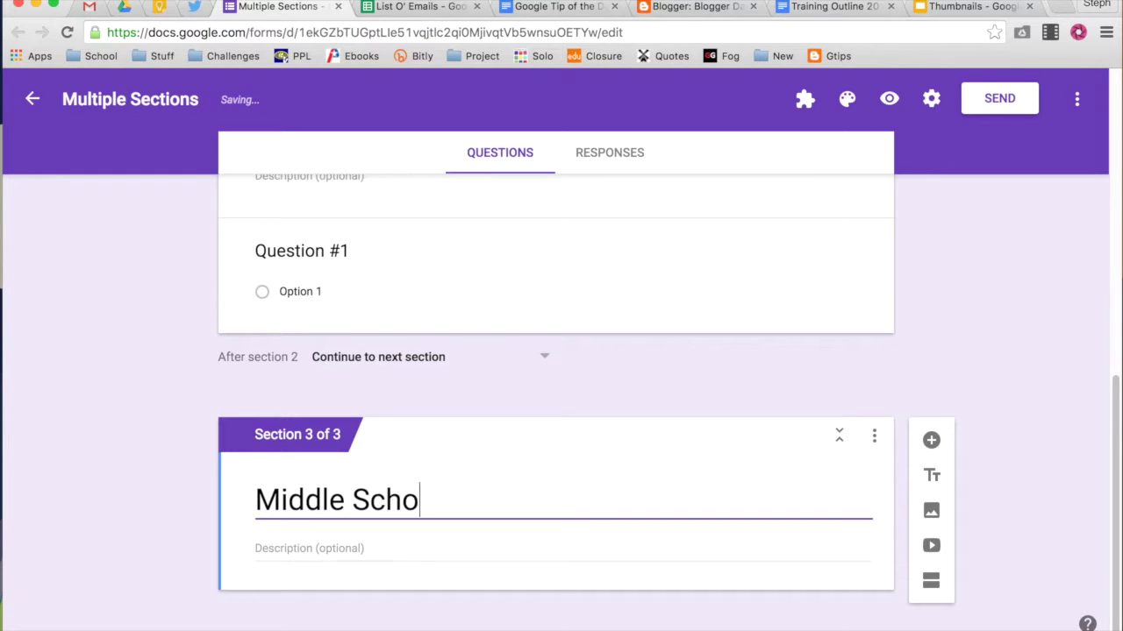
{"action": "type", "text": "ol Questions"}
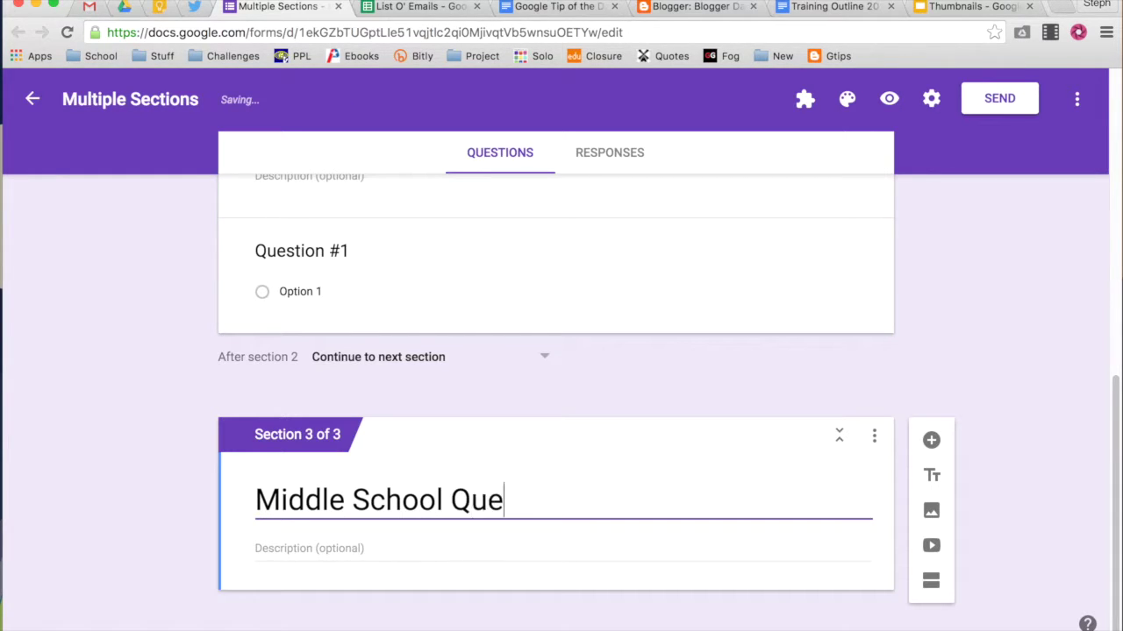
Add a multiple-choice question titled "Question 1" to the Middle School Questions section
{"action": "left_click", "coordinate": [931, 440]}
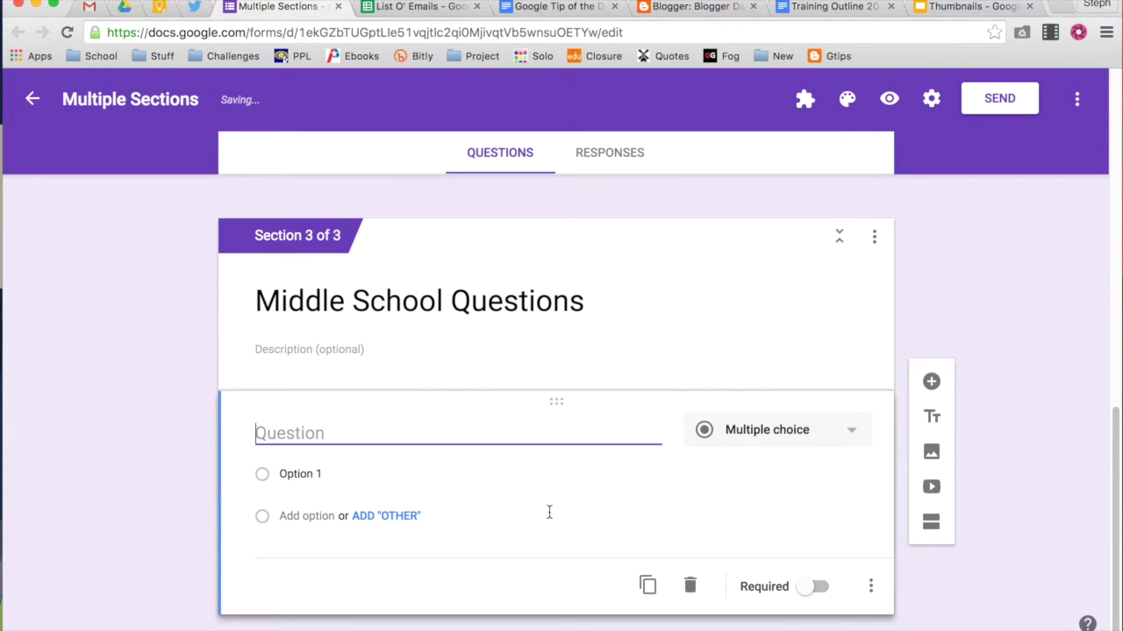
{"action": "type", "text": "Questi"}
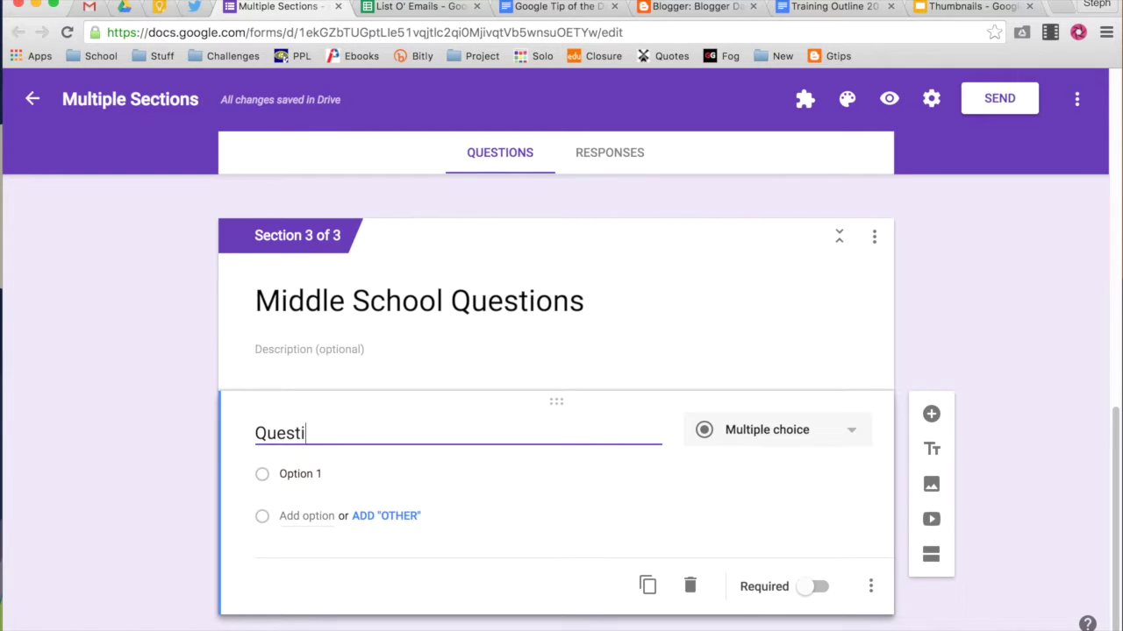
{"action": "type", "text": "on #1"}
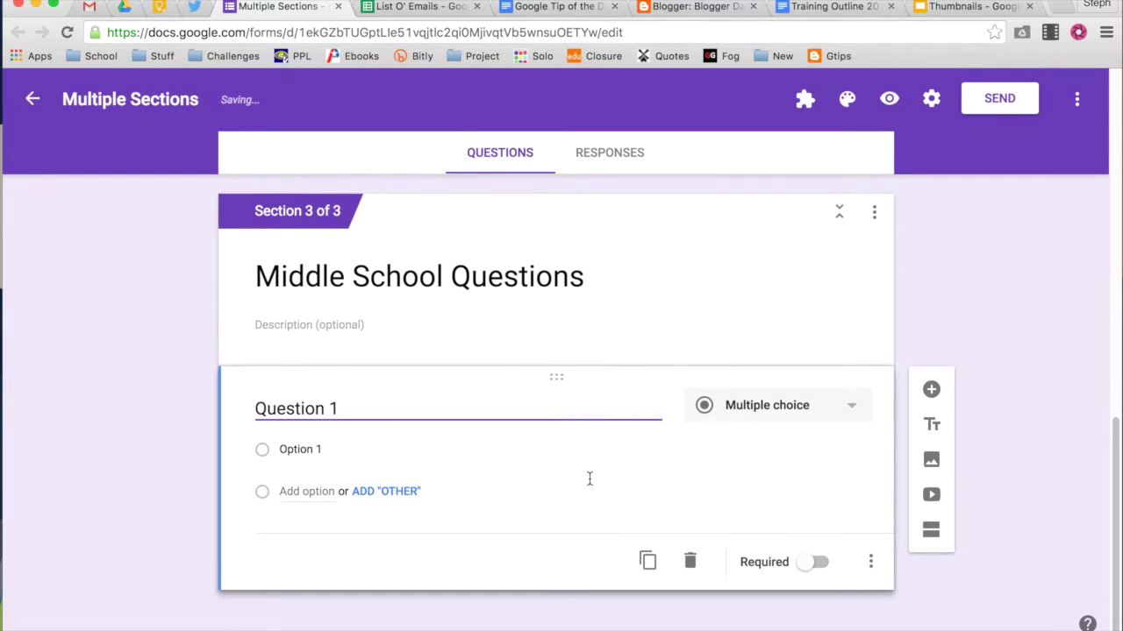
Add a fourth section after the middle school section and title it "High School Questions"
{"action": "scroll", "coordinate": [661, 475], "scroll_direction": "up", "scroll_amount": 5}
{"action": "scroll", "coordinate": [661, 475], "scroll_direction": "up", "scroll_amount": 4}
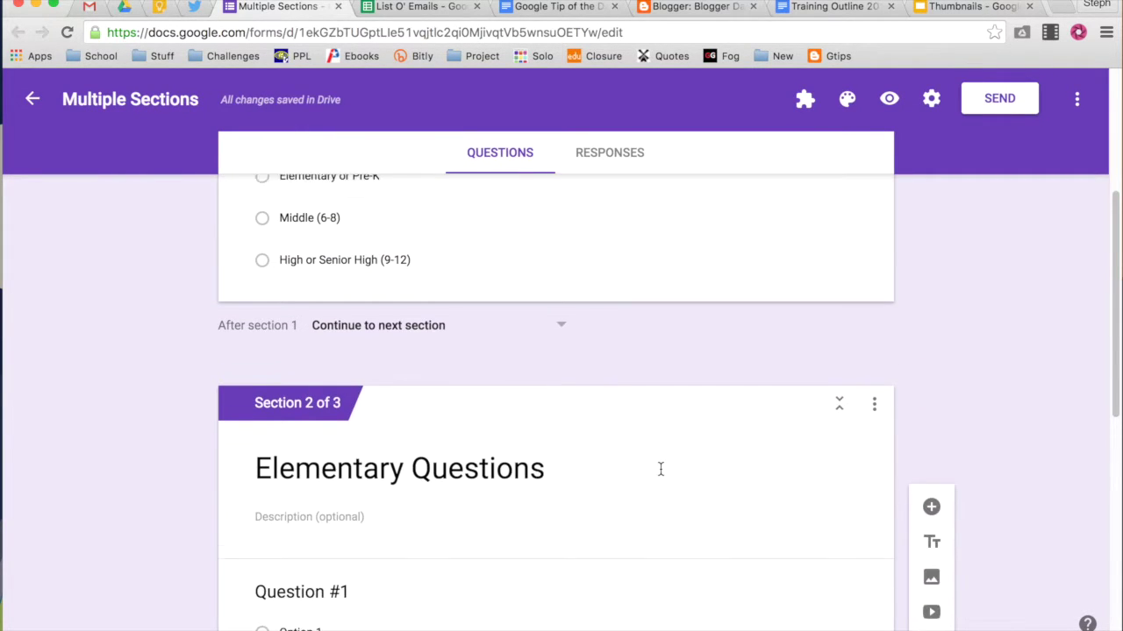
{"action": "scroll", "coordinate": [661, 475], "scroll_direction": "up", "scroll_amount": 1}
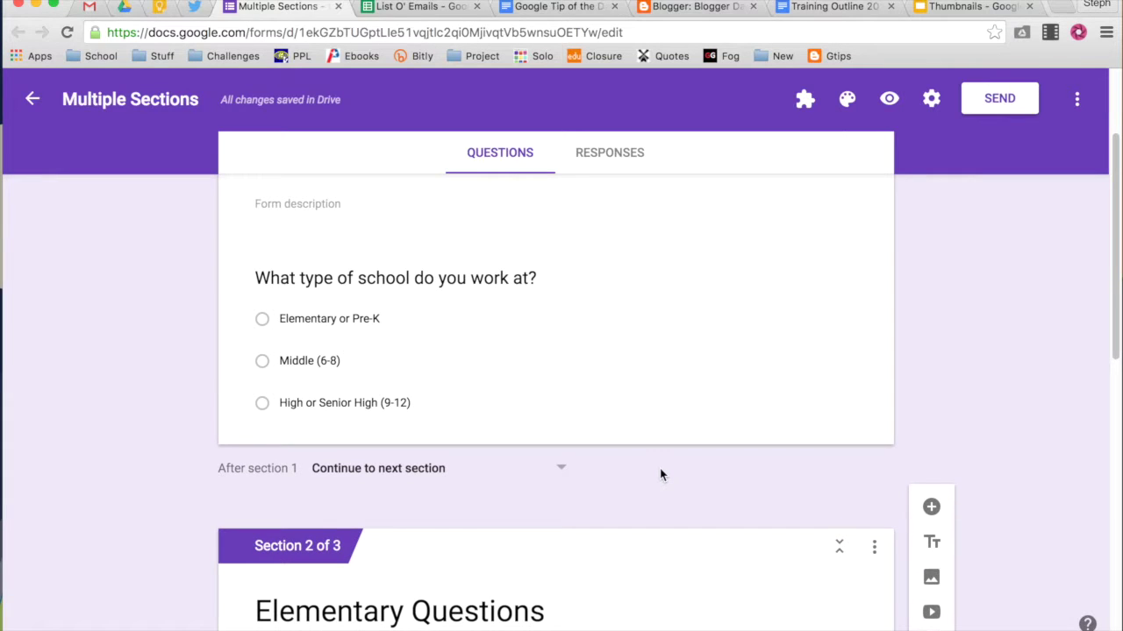
{"action": "scroll", "coordinate": [661, 475], "scroll_direction": "down", "scroll_amount": 5}
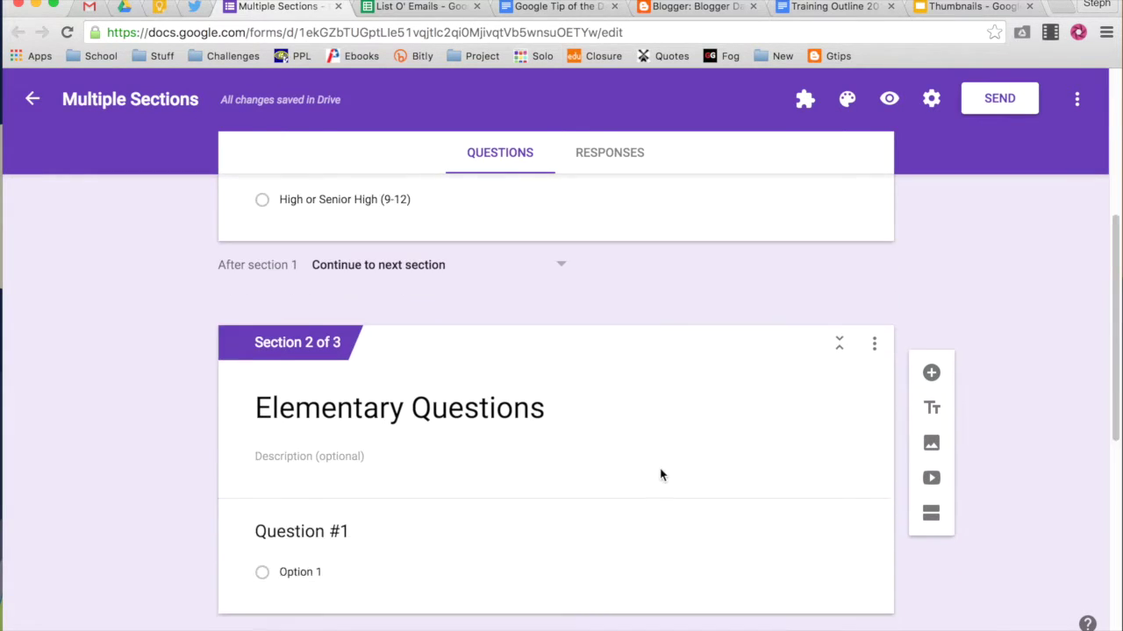
{"action": "scroll", "coordinate": [661, 476], "scroll_direction": "down", "scroll_amount": 5}
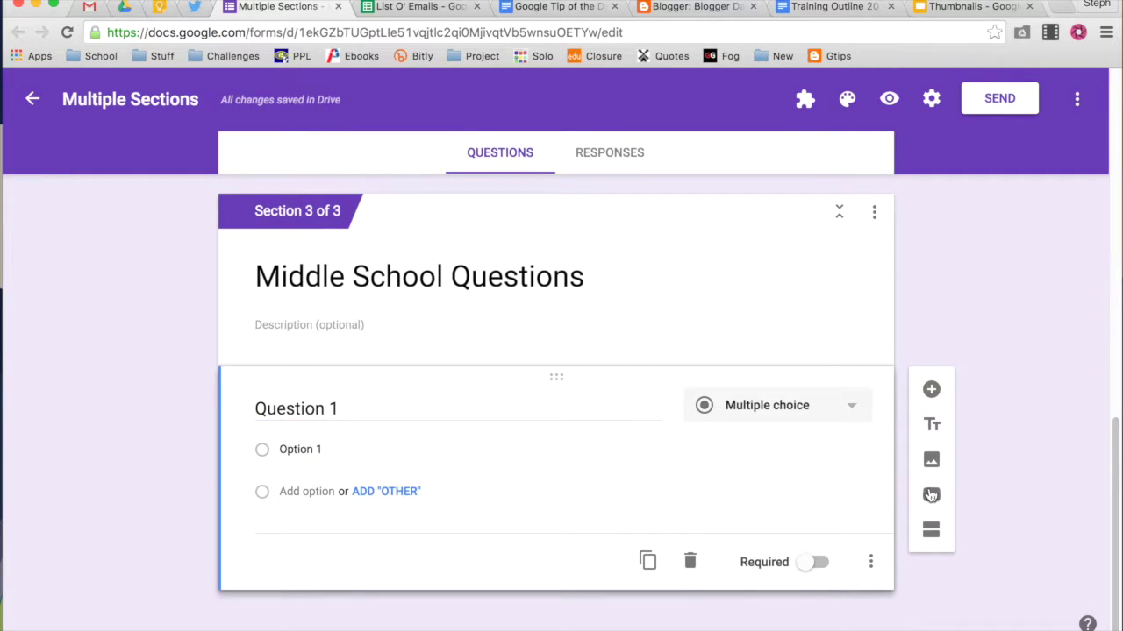
{"action": "left_click", "coordinate": [931, 530]}
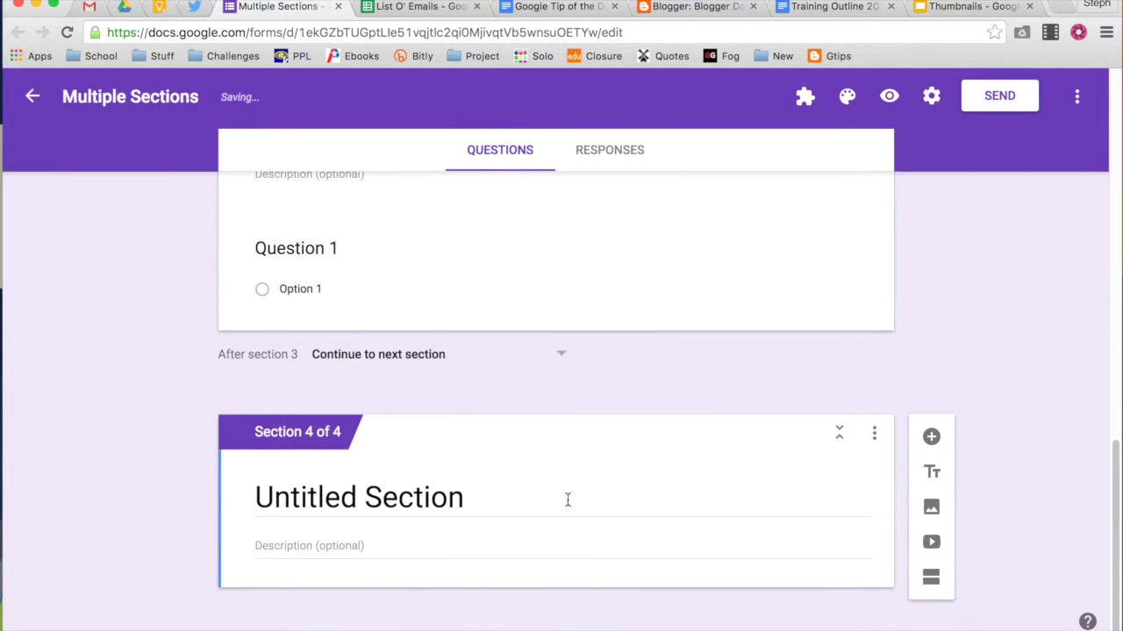
{"action": "type", "text": "High "}
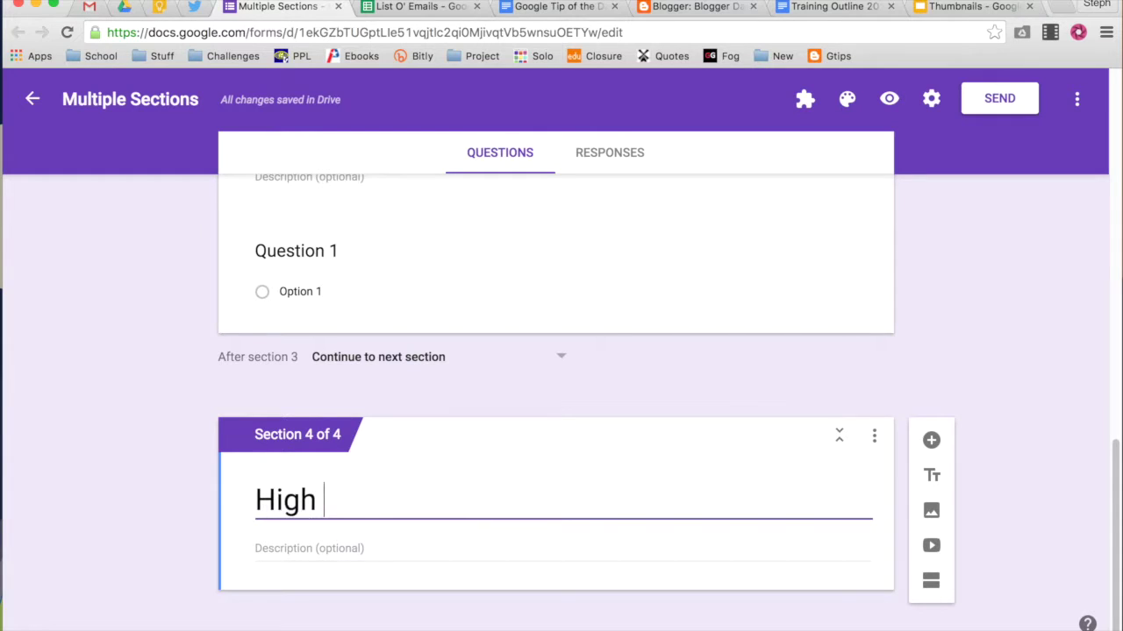
{"action": "type", "text": "School Questions"}
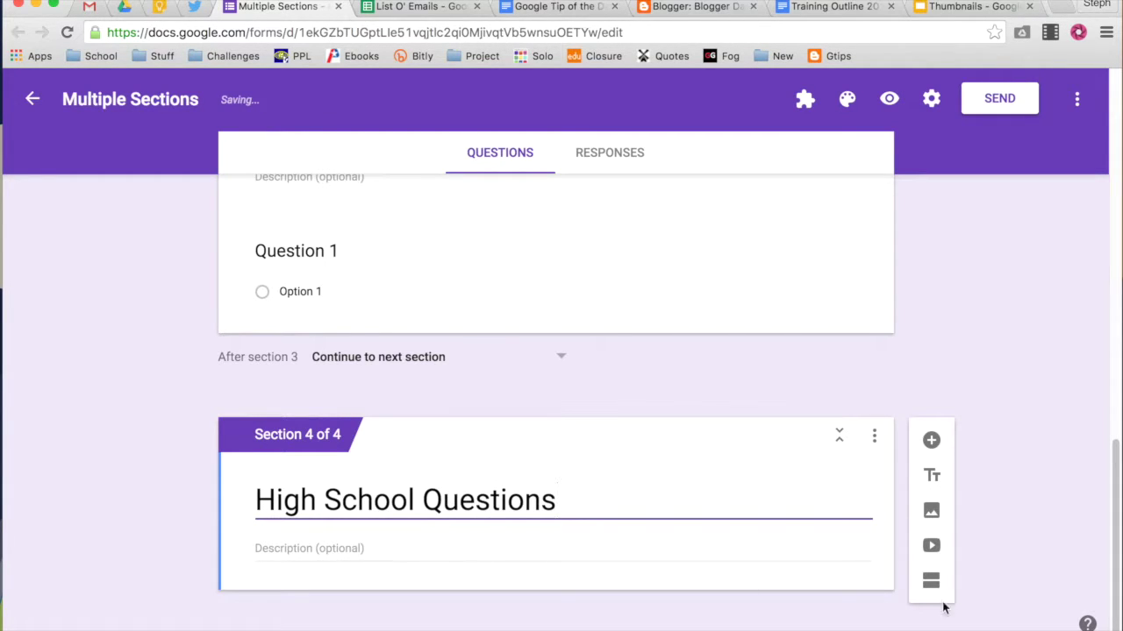
Add a multiple-choice question titled "Question 1" to the High School Questions section
{"action": "left_click", "coordinate": [935, 449]}
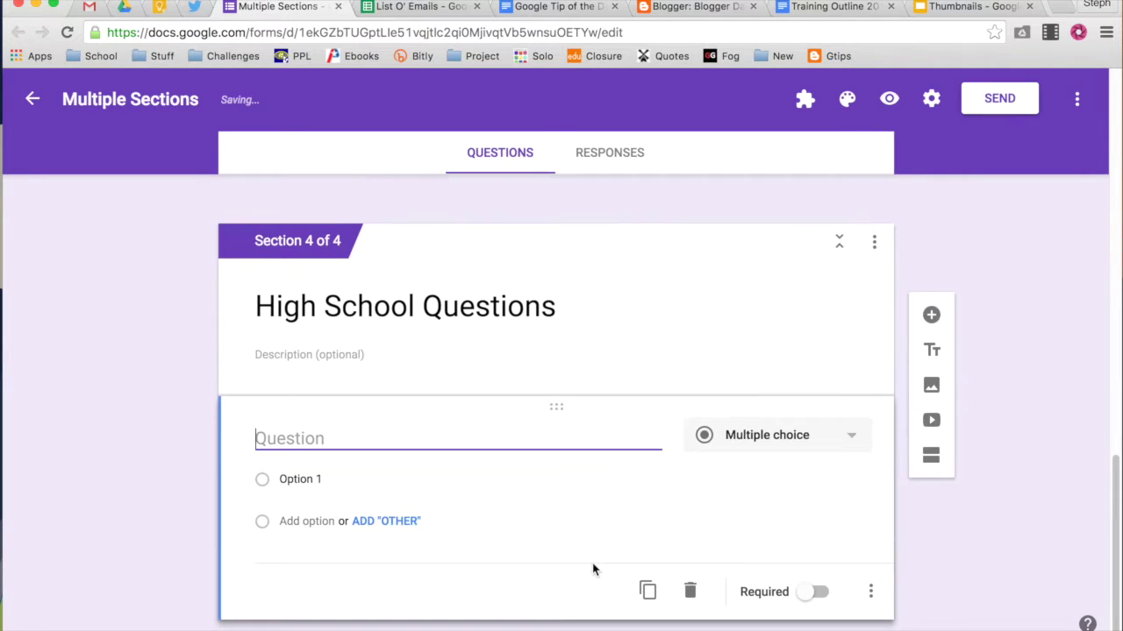
{"action": "type", "text": "Question 1"}
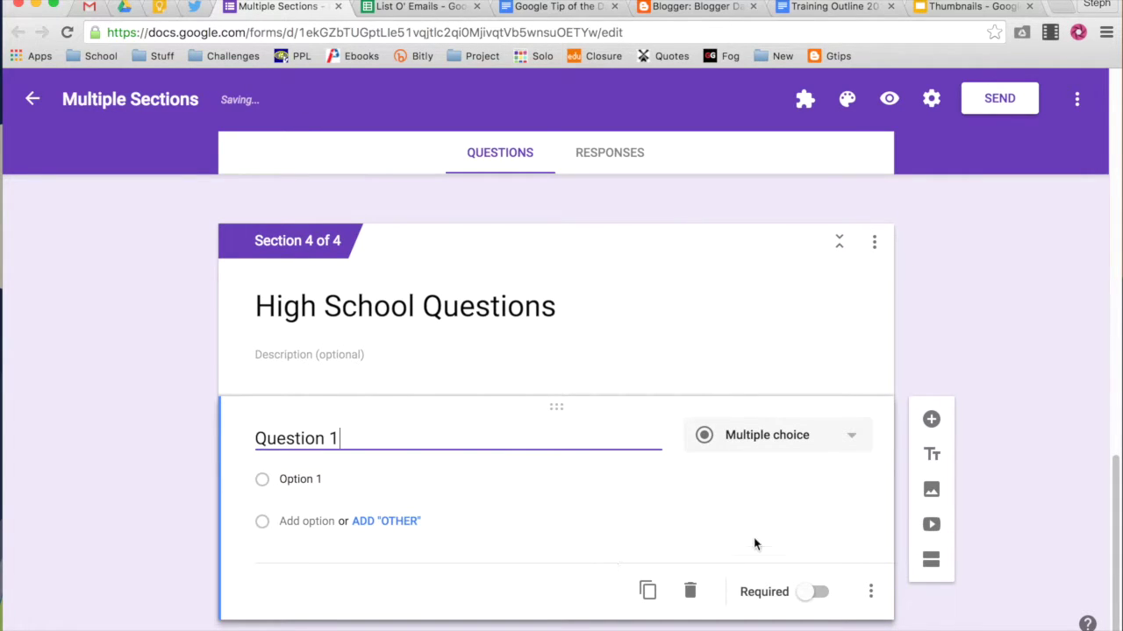
{"action": "scroll", "coordinate": [753, 538], "scroll_direction": "up", "scroll_amount": 5}
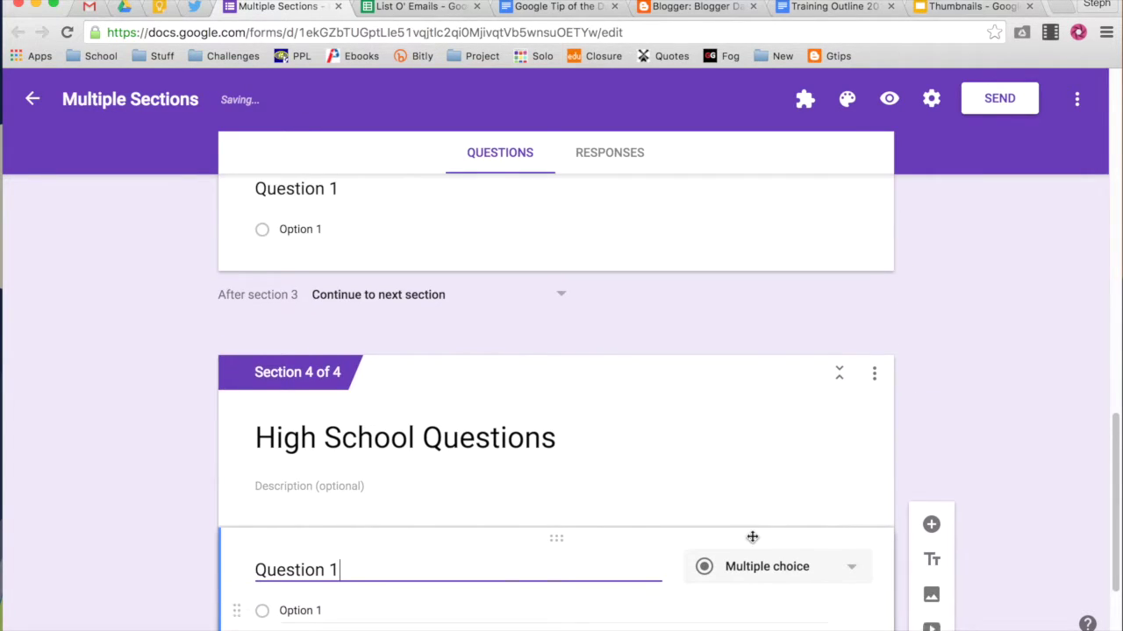
{"action": "scroll", "coordinate": [752, 539], "scroll_direction": "up", "scroll_amount": 10}
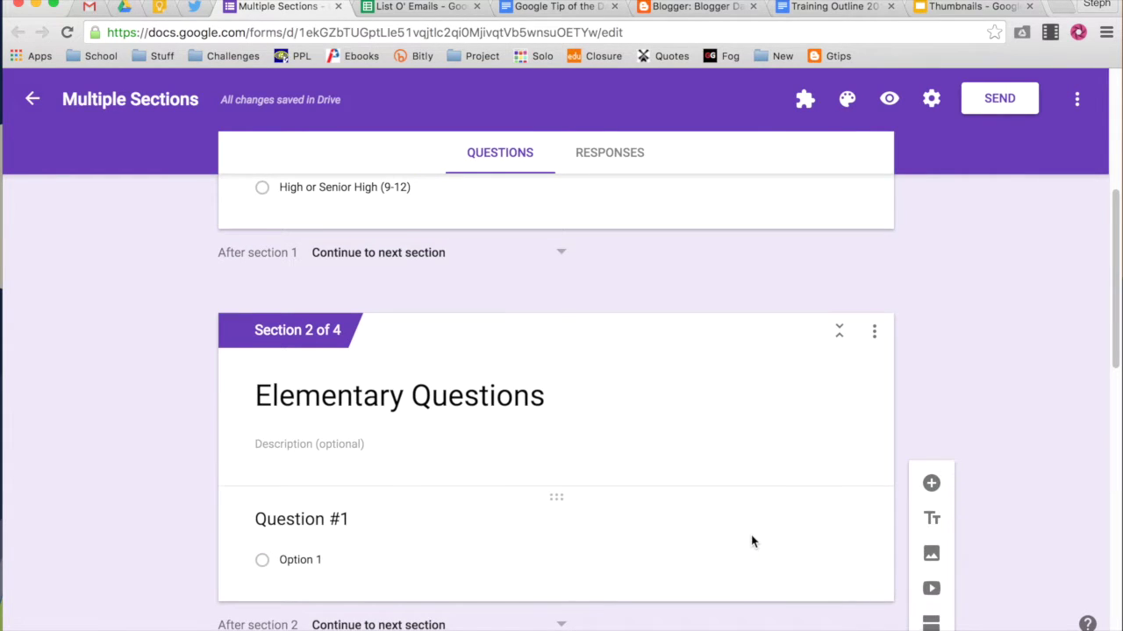
{"action": "scroll", "coordinate": [751, 542], "scroll_direction": "up", "scroll_amount": 3}
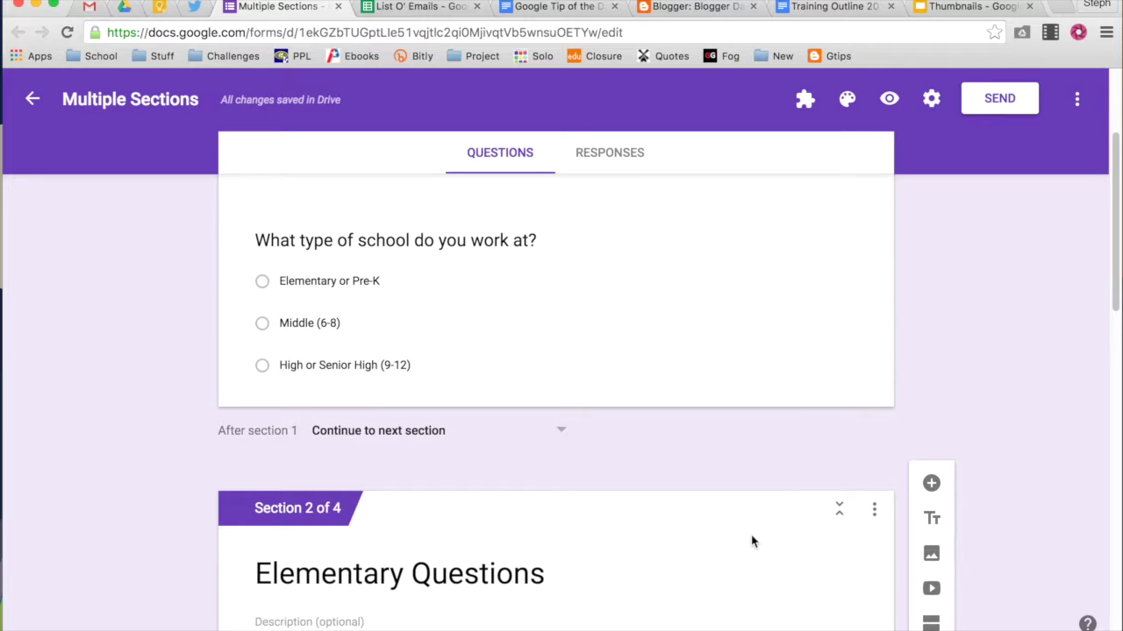
Enable going to a section based on the answer for the question "What type of school do you work at?"
{"action": "scroll", "coordinate": [752, 541], "scroll_direction": "down", "scroll_amount": 10}
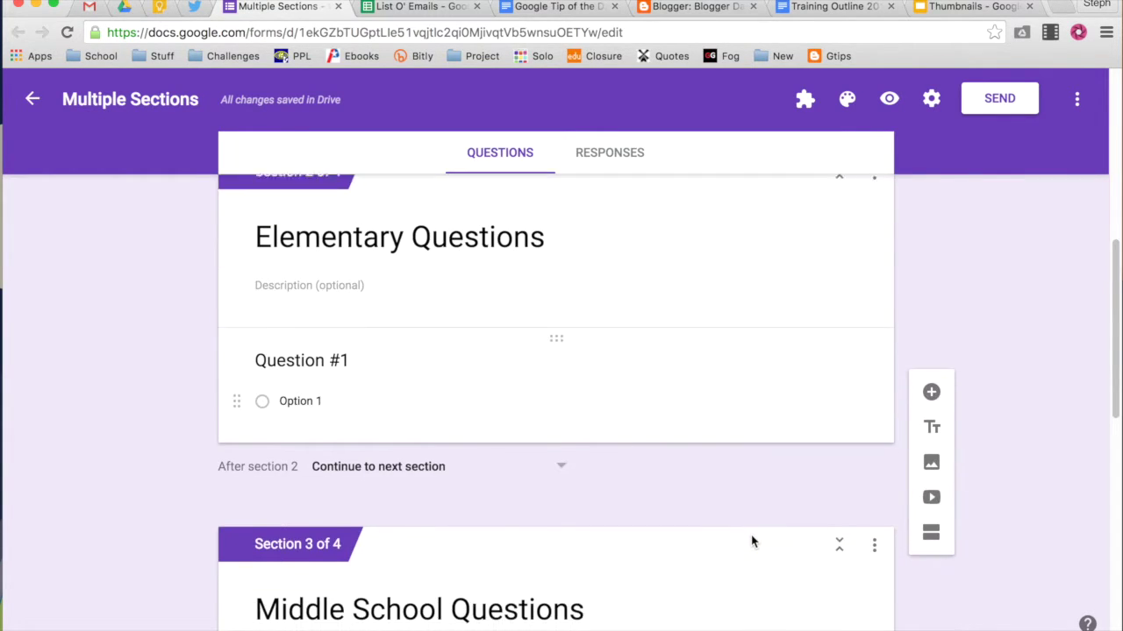
{"action": "scroll", "coordinate": [751, 542], "scroll_direction": "down", "scroll_amount": 8}
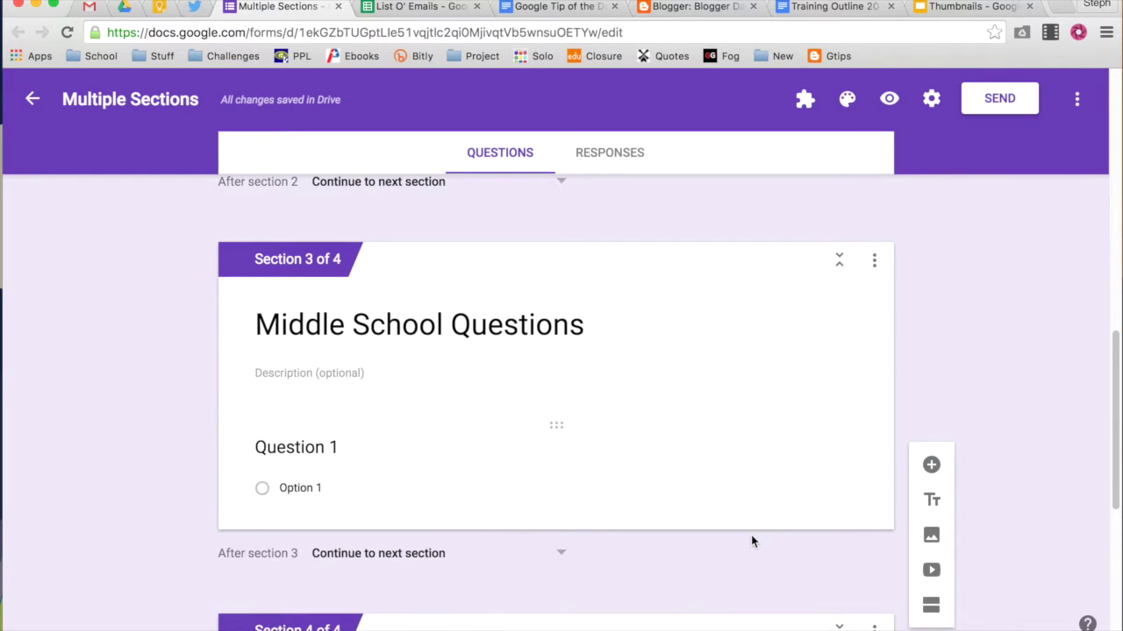
{"action": "scroll", "coordinate": [751, 539], "scroll_direction": "up", "scroll_amount": 10}
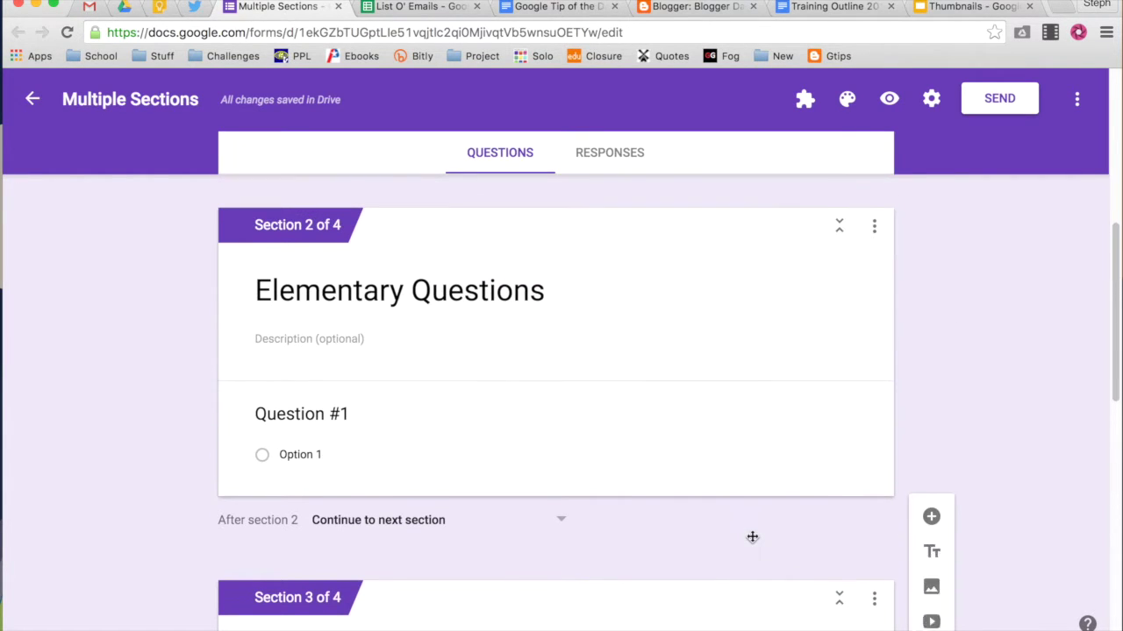
{"action": "scroll", "coordinate": [751, 539], "scroll_direction": "up", "scroll_amount": 7}
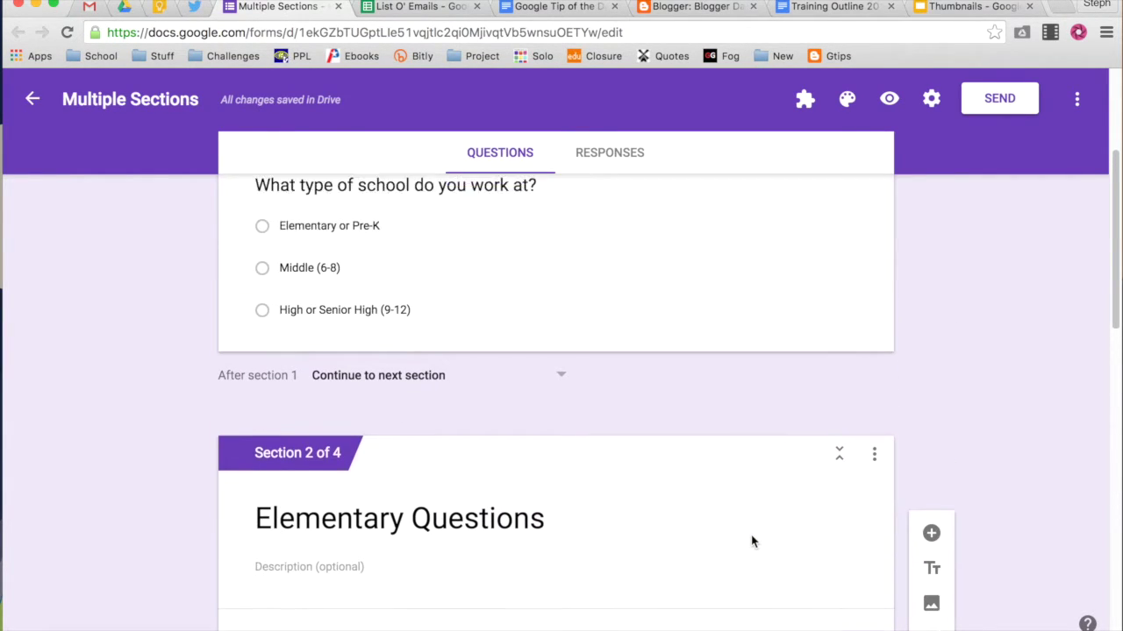
{"action": "scroll", "coordinate": [752, 541], "scroll_direction": "up", "scroll_amount": 3}
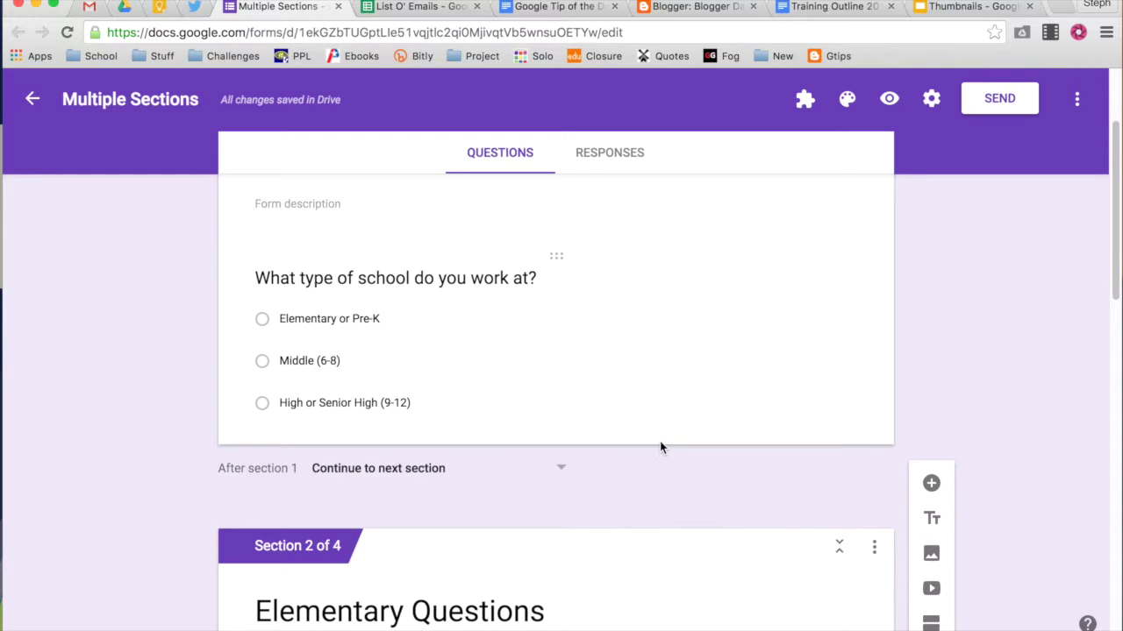
{"action": "left_click", "coordinate": [496, 350]}
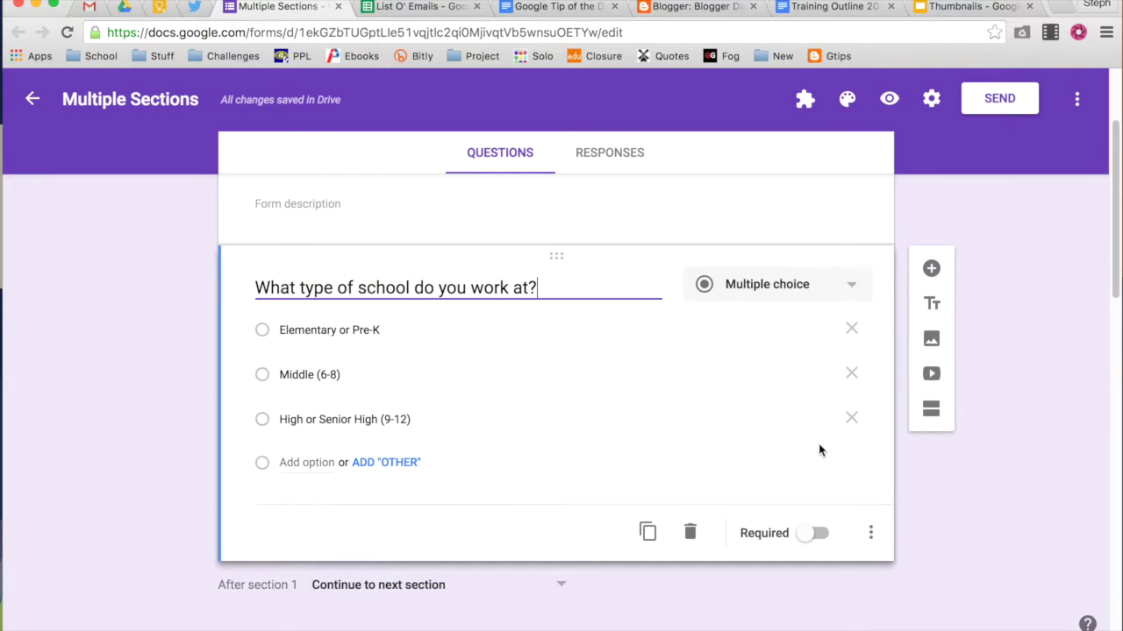
{"action": "left_click", "coordinate": [871, 536]}
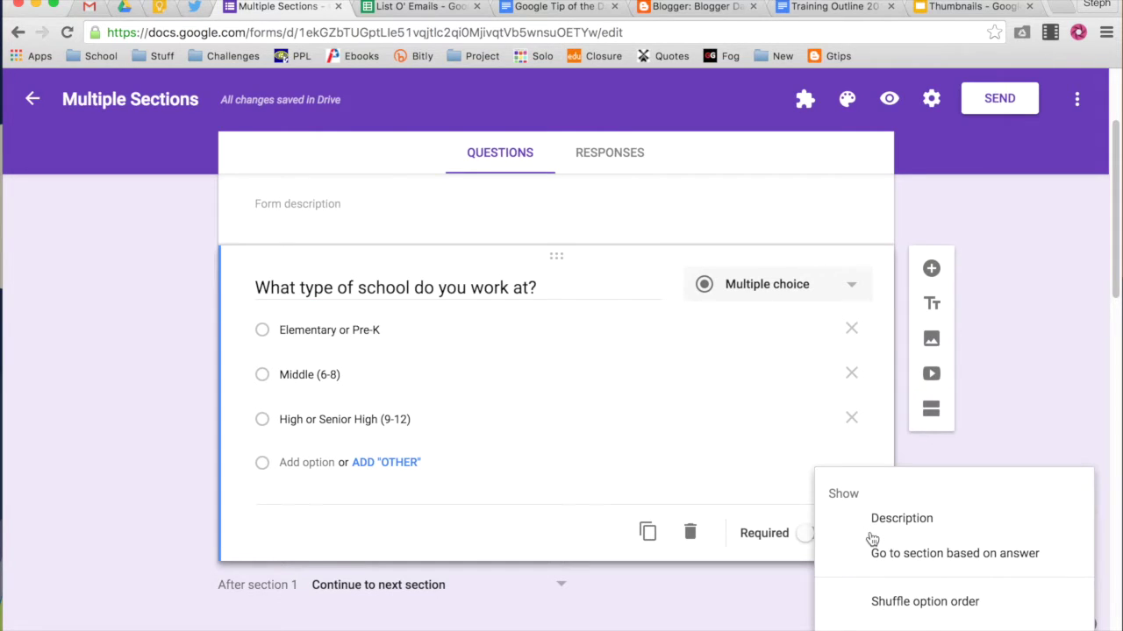
{"action": "left_click", "coordinate": [871, 555]}
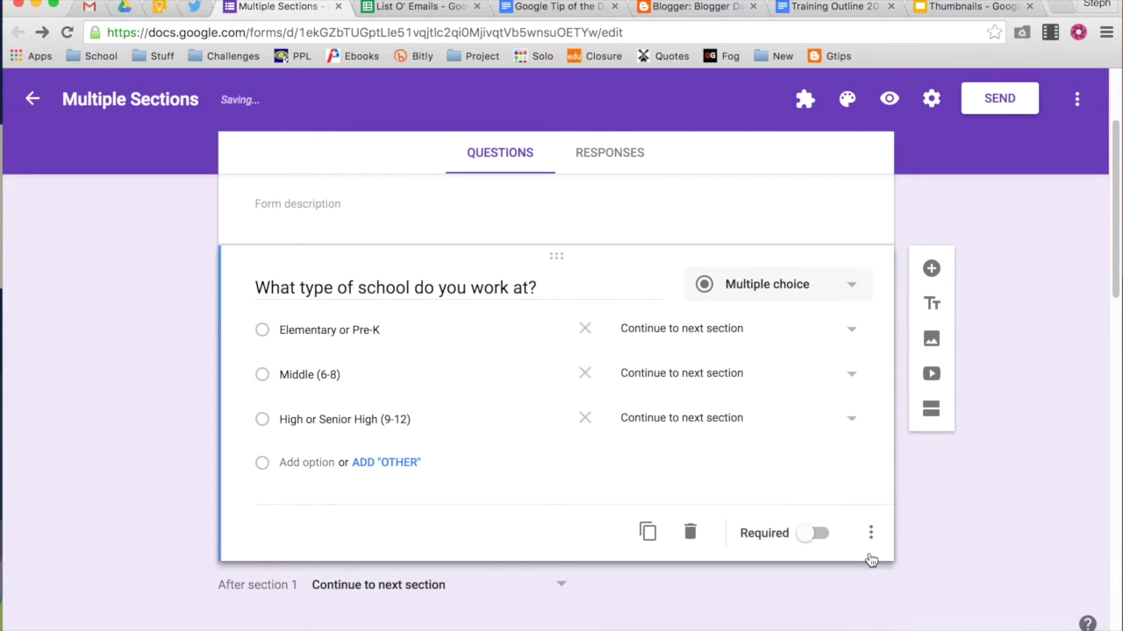
Route Elementary or Pre-K to section 2, Middle (6-8) to section 3, and High or Senior High (9-12) to section 4
{"action": "left_click", "coordinate": [674, 338]}
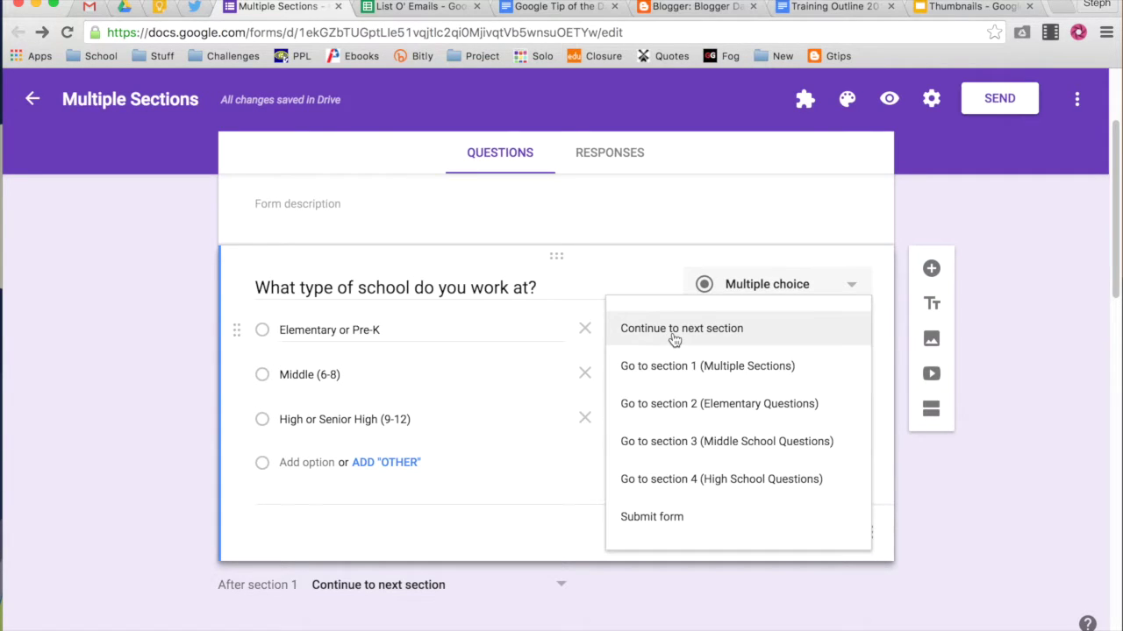
{"action": "left_click", "coordinate": [664, 407]}
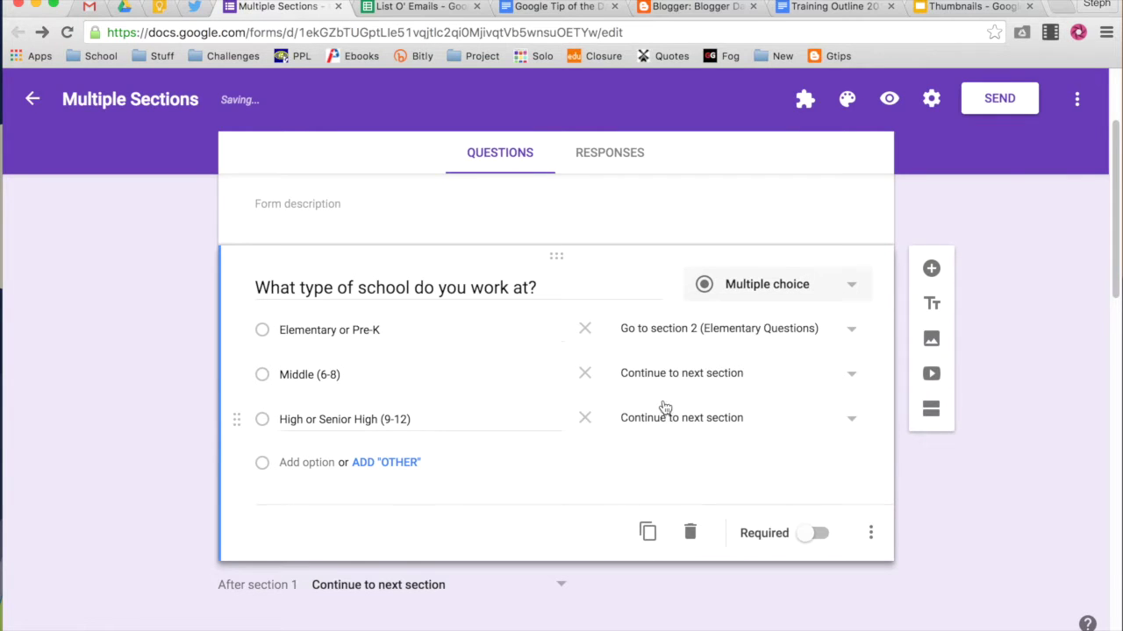
{"action": "left_click", "coordinate": [677, 374]}
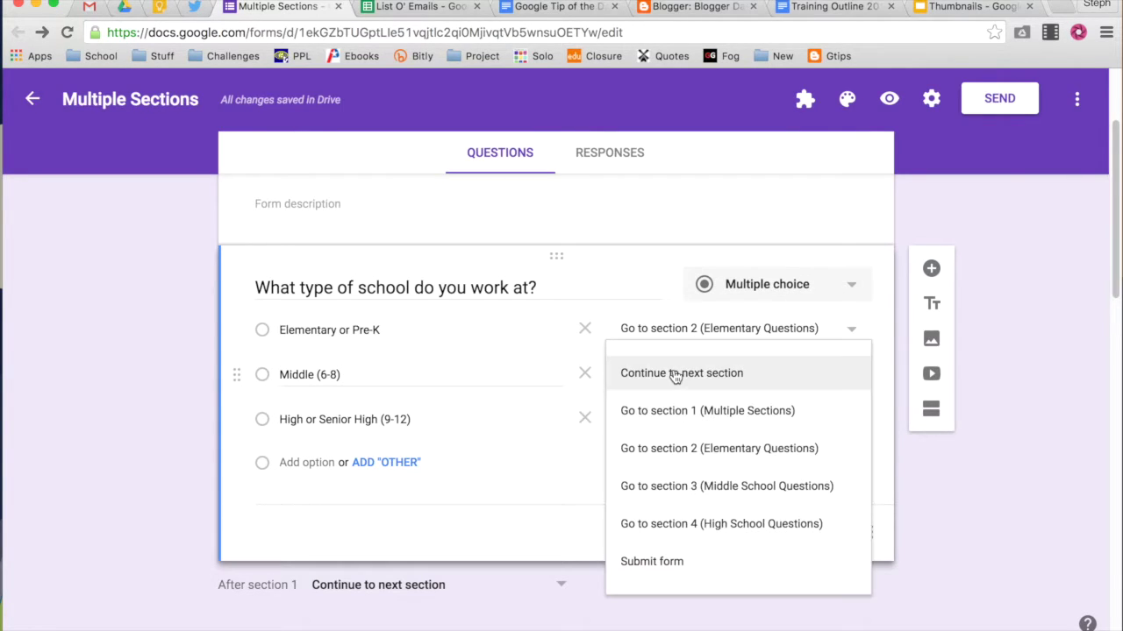
{"action": "left_click", "coordinate": [666, 485]}
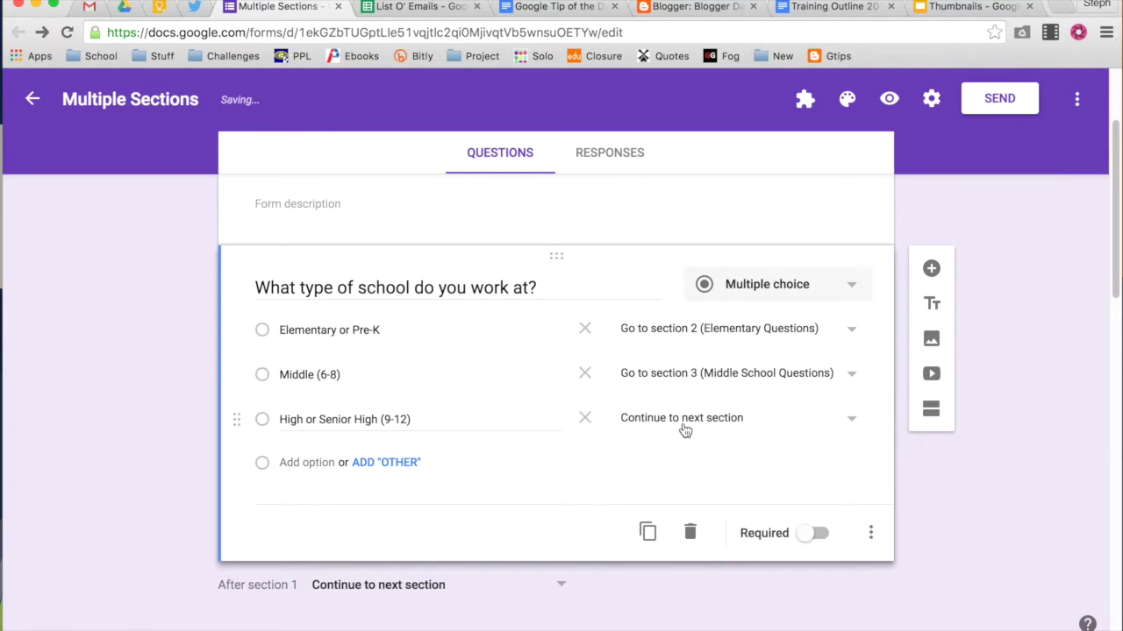
{"action": "left_click", "coordinate": [685, 430]}
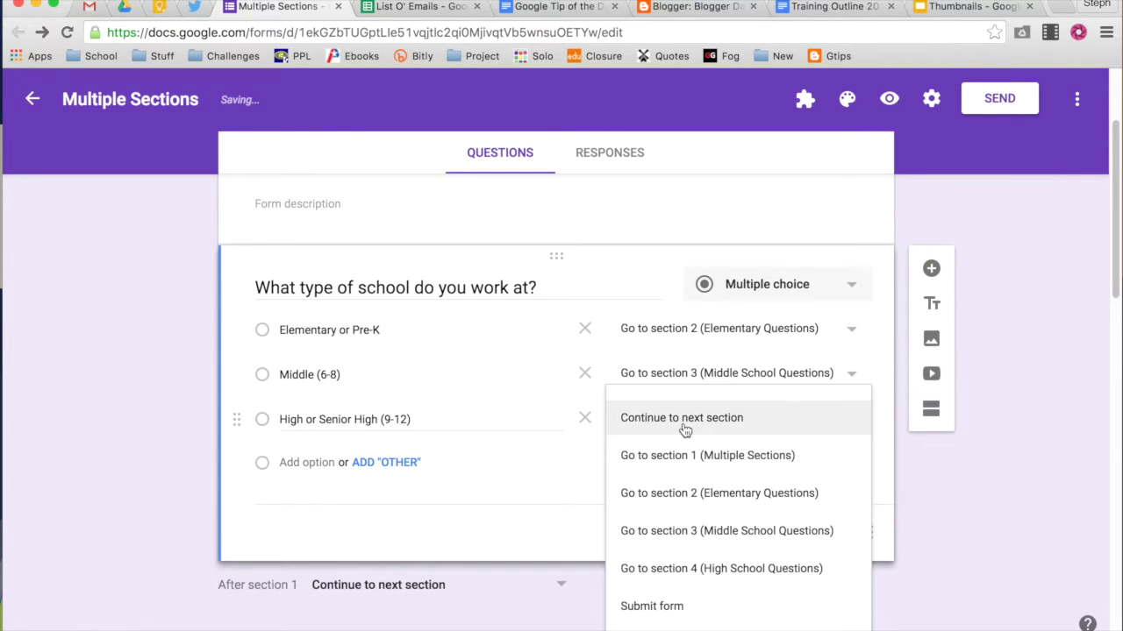
{"action": "left_click", "coordinate": [680, 572]}
Set the form to submit after section 2, the Elementary Questions section
{"action": "scroll", "coordinate": [689, 465], "scroll_direction": "down", "scroll_amount": 2}
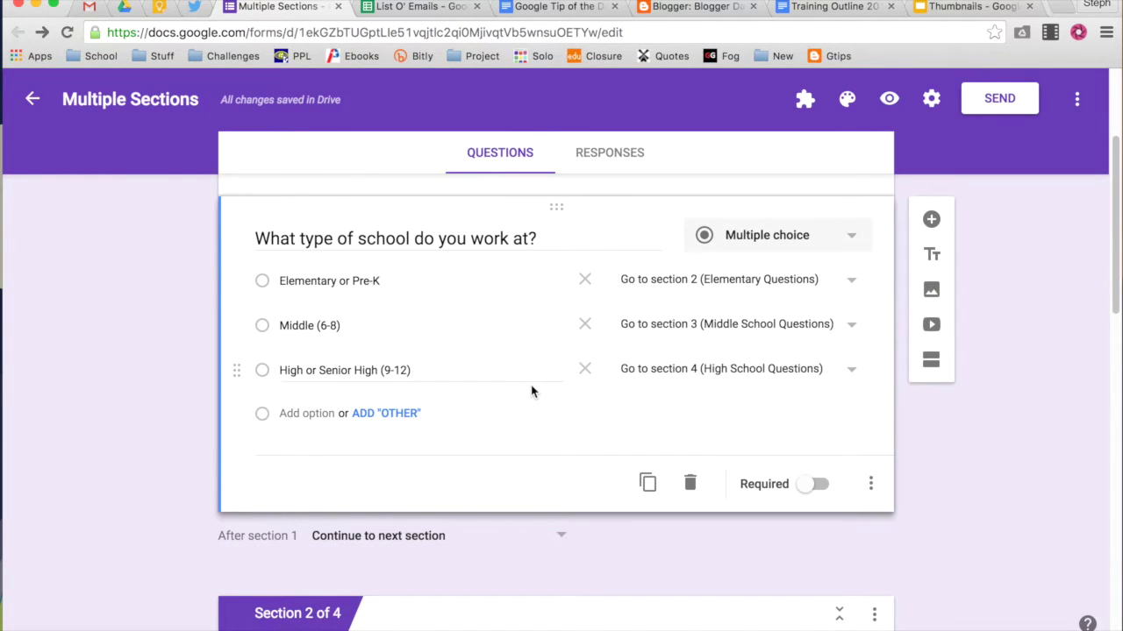
{"action": "scroll", "coordinate": [530, 391], "scroll_direction": "down", "scroll_amount": 4}
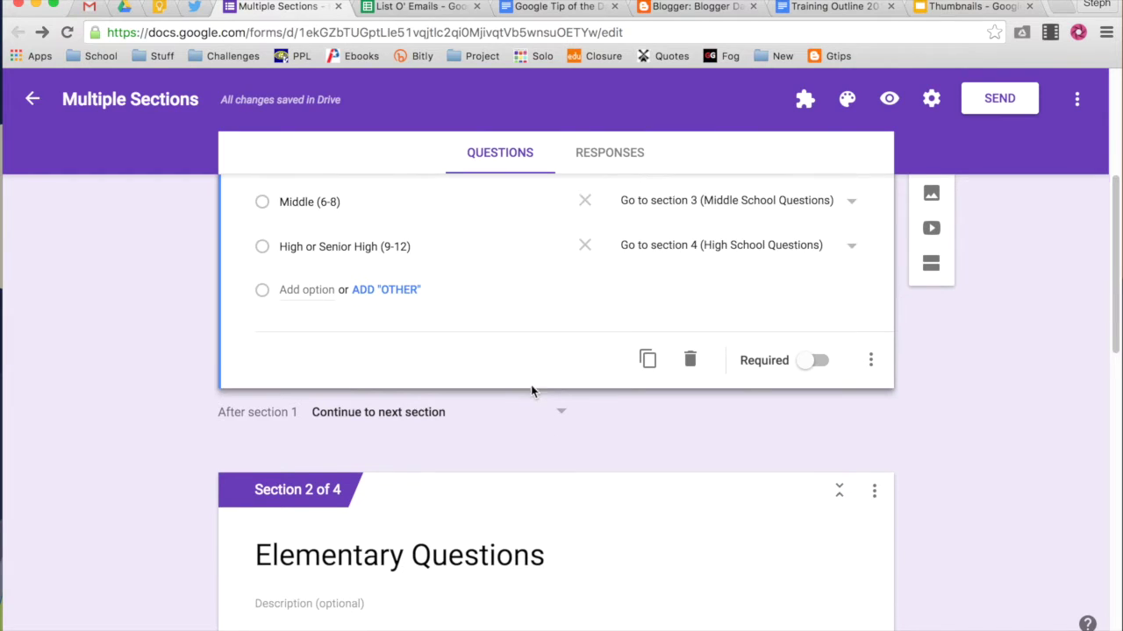
{"action": "scroll", "coordinate": [531, 391], "scroll_direction": "down", "scroll_amount": 5}
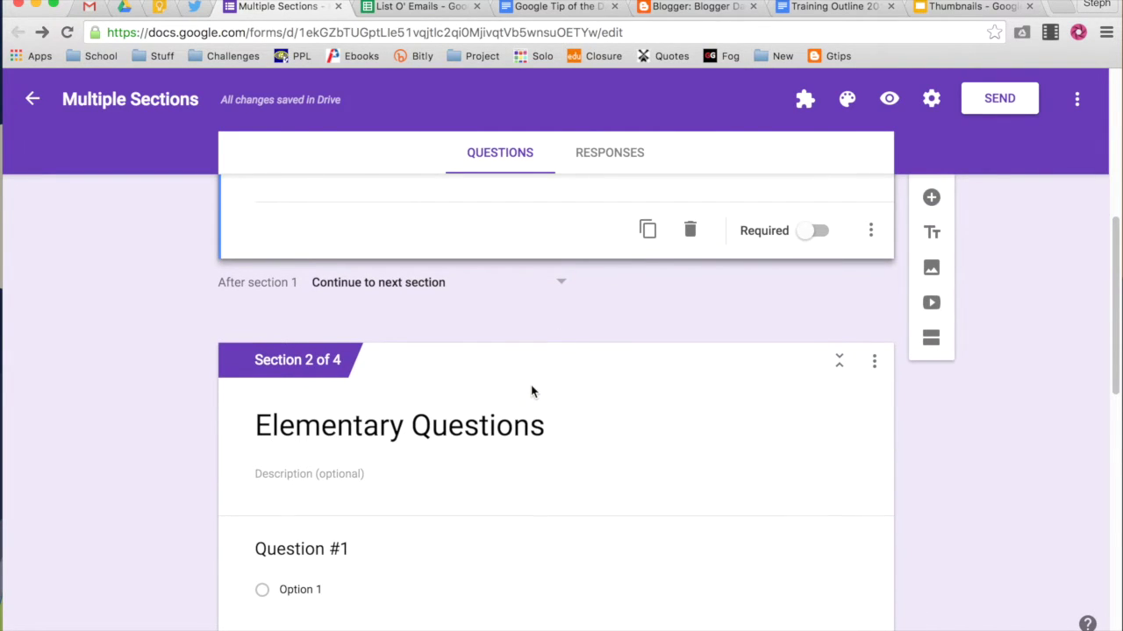
{"action": "scroll", "coordinate": [531, 389], "scroll_direction": "down", "scroll_amount": 2}
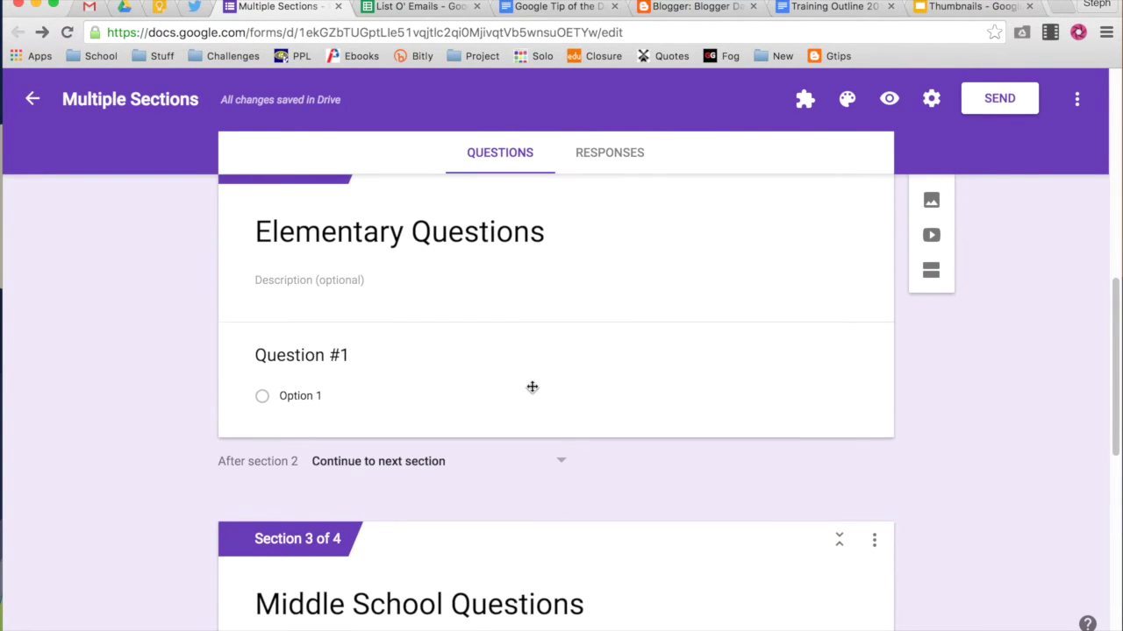
{"action": "scroll", "coordinate": [532, 388], "scroll_direction": "up", "scroll_amount": 1}
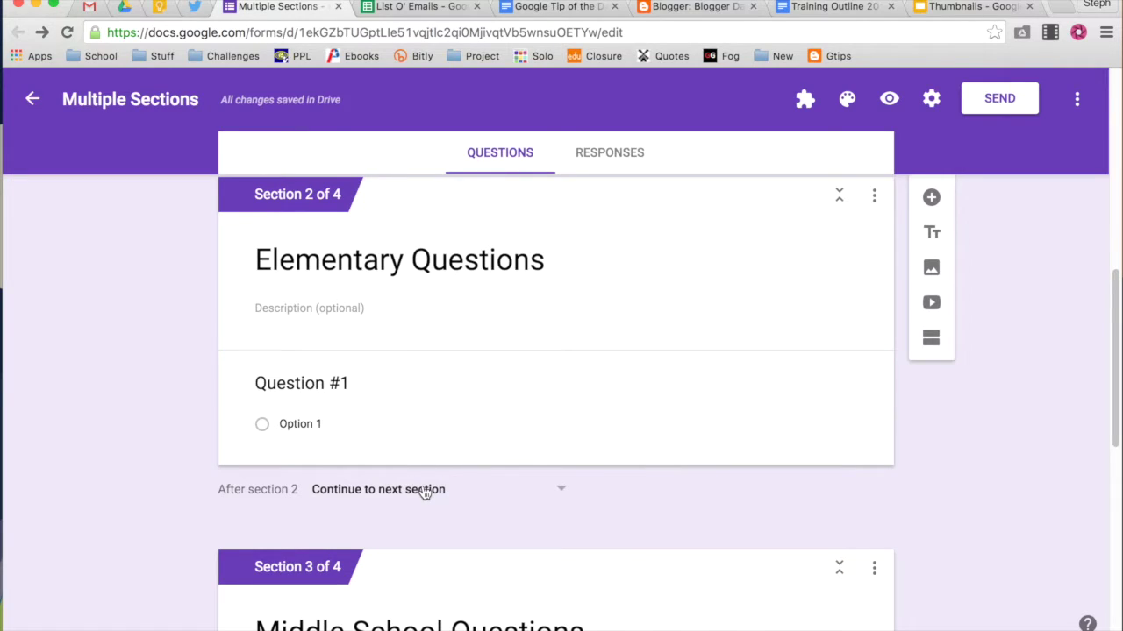
{"action": "scroll", "coordinate": [424, 491], "scroll_direction": "down", "scroll_amount": 3}
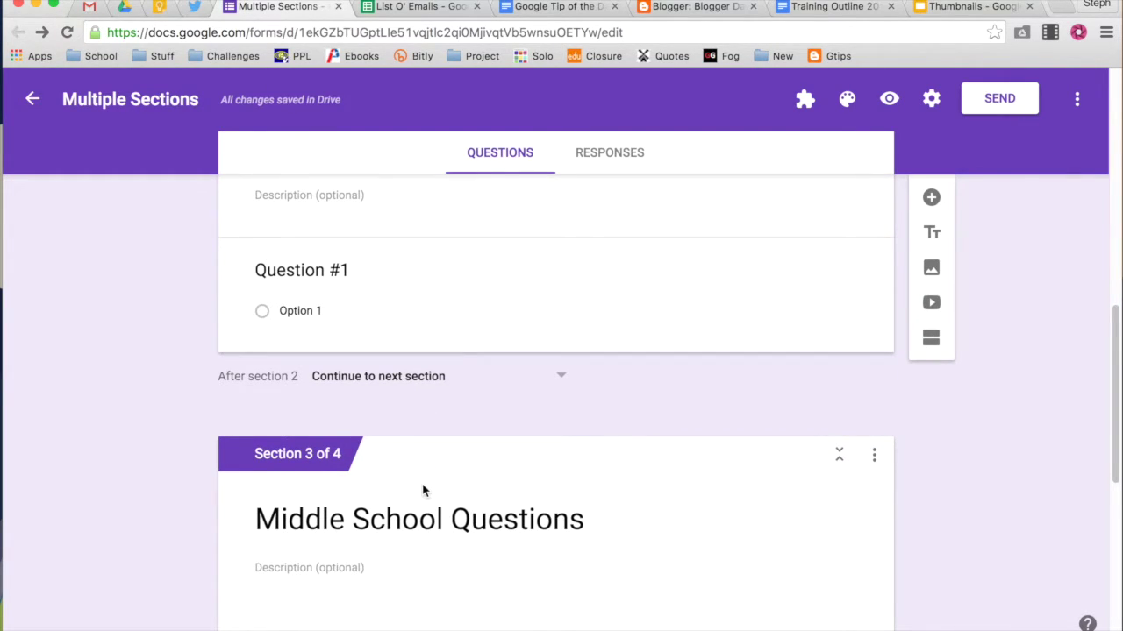
{"action": "left_click", "coordinate": [450, 384]}
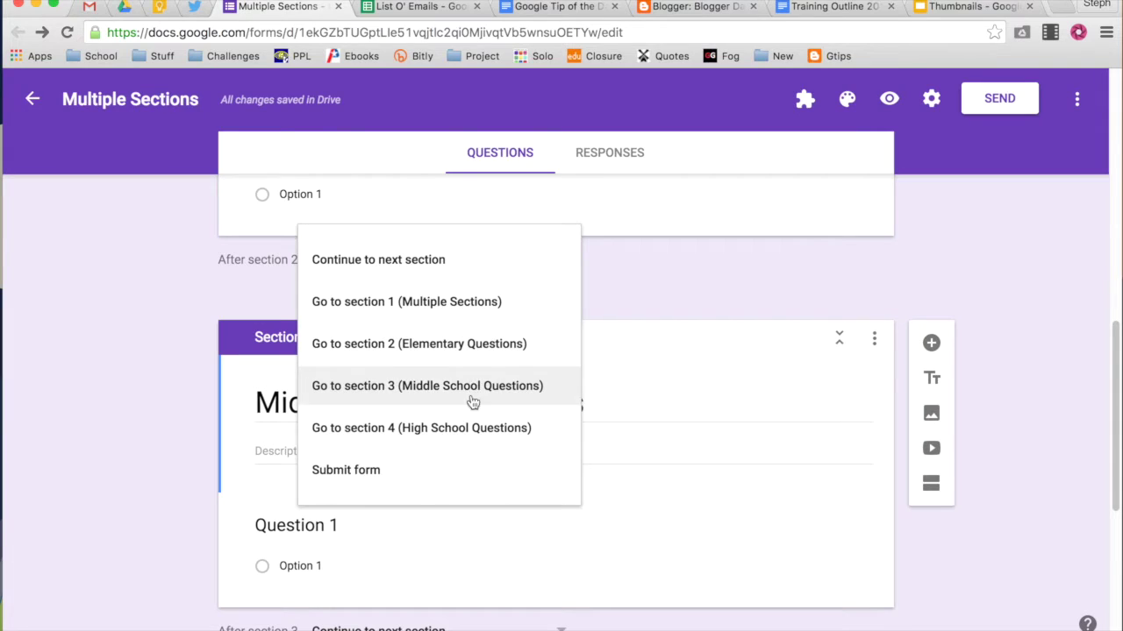
{"action": "left_click", "coordinate": [449, 467]}
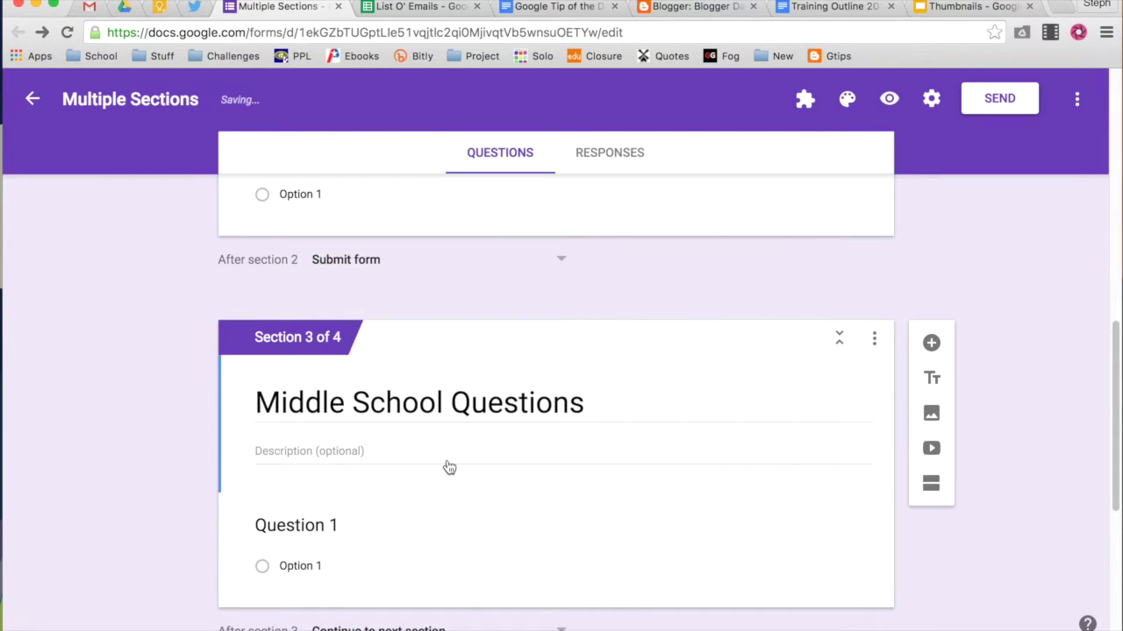
Set the form to submit after section 3, the Middle School Questions section
{"action": "scroll", "coordinate": [478, 325], "scroll_direction": "down", "scroll_amount": 3}
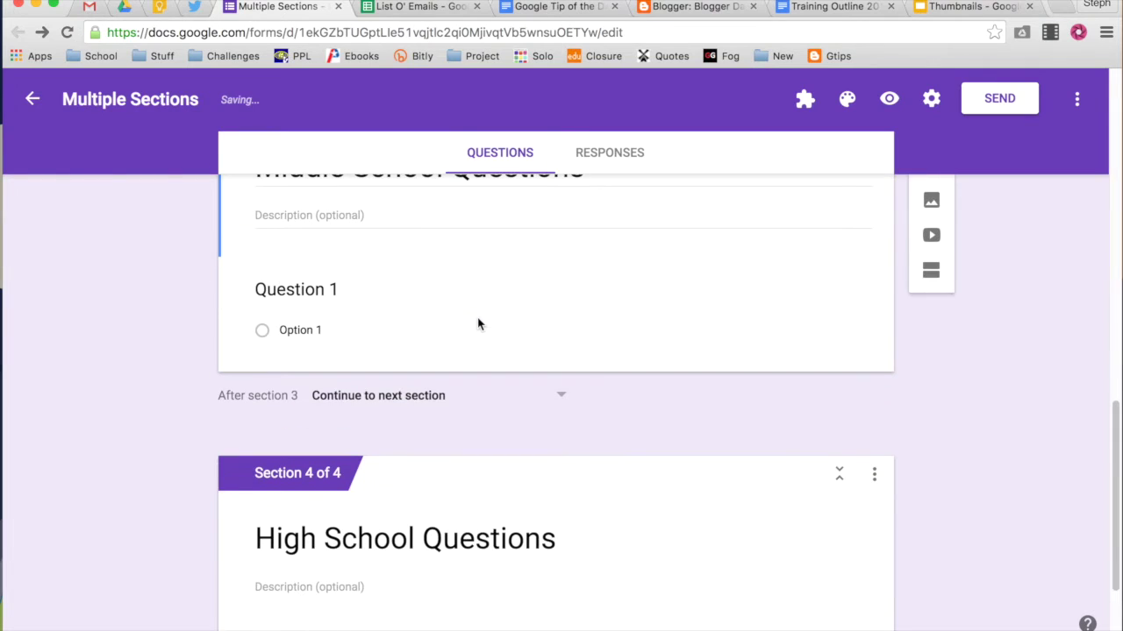
{"action": "left_click", "coordinate": [408, 395]}
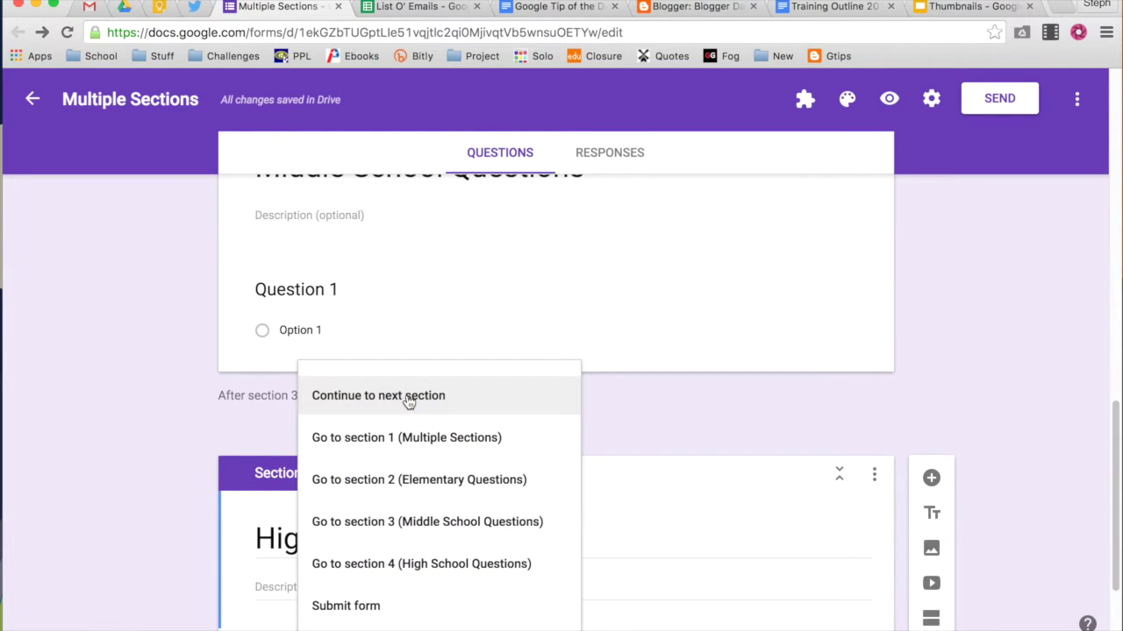
{"action": "left_click", "coordinate": [393, 604]}
Preview the form, follow the Elementary or Pre-K answer to its section, and return to the school type question
{"action": "scroll", "coordinate": [456, 429], "scroll_direction": "down", "scroll_amount": 3}
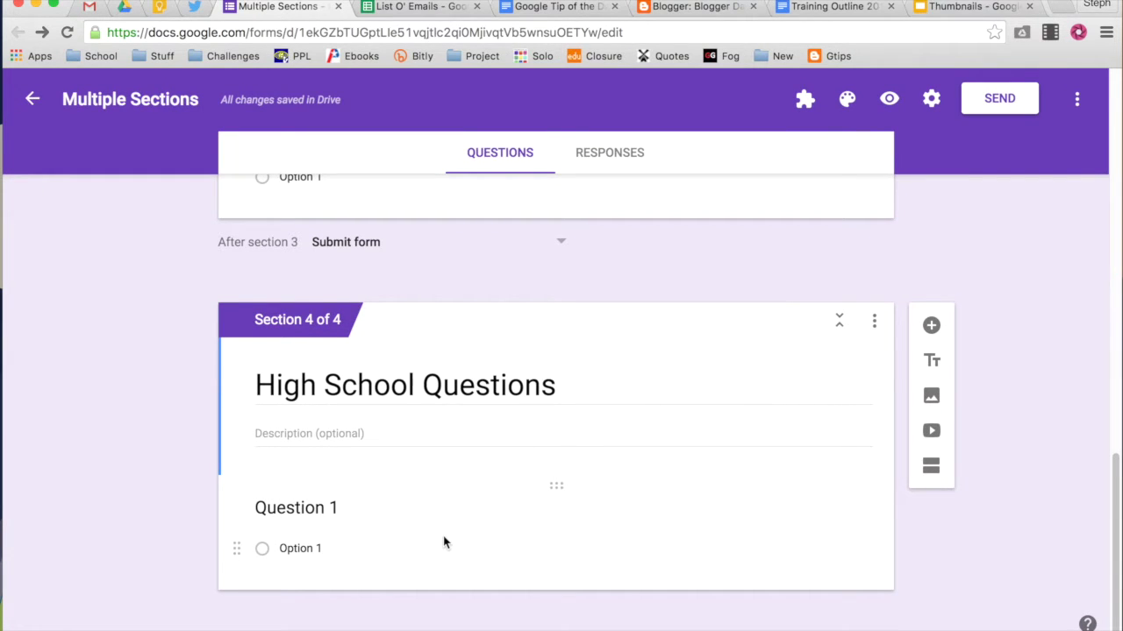
{"action": "scroll", "coordinate": [444, 543], "scroll_direction": "up", "scroll_amount": 5}
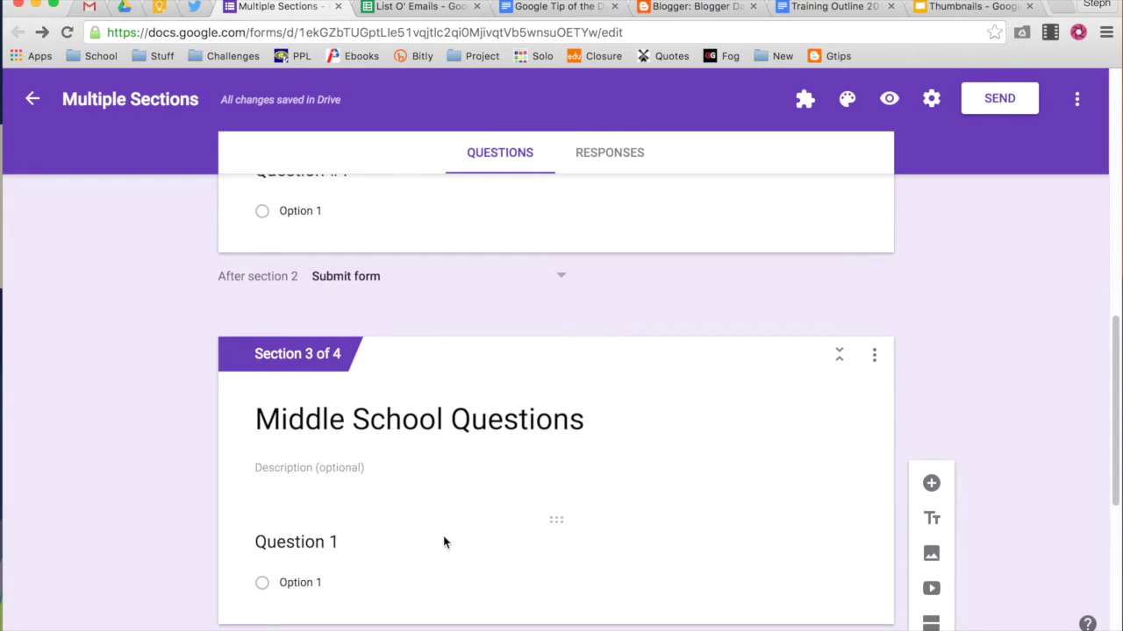
{"action": "scroll", "coordinate": [444, 543], "scroll_direction": "up", "scroll_amount": 5}
{"action": "scroll", "coordinate": [444, 539], "scroll_direction": "up", "scroll_amount": 5}
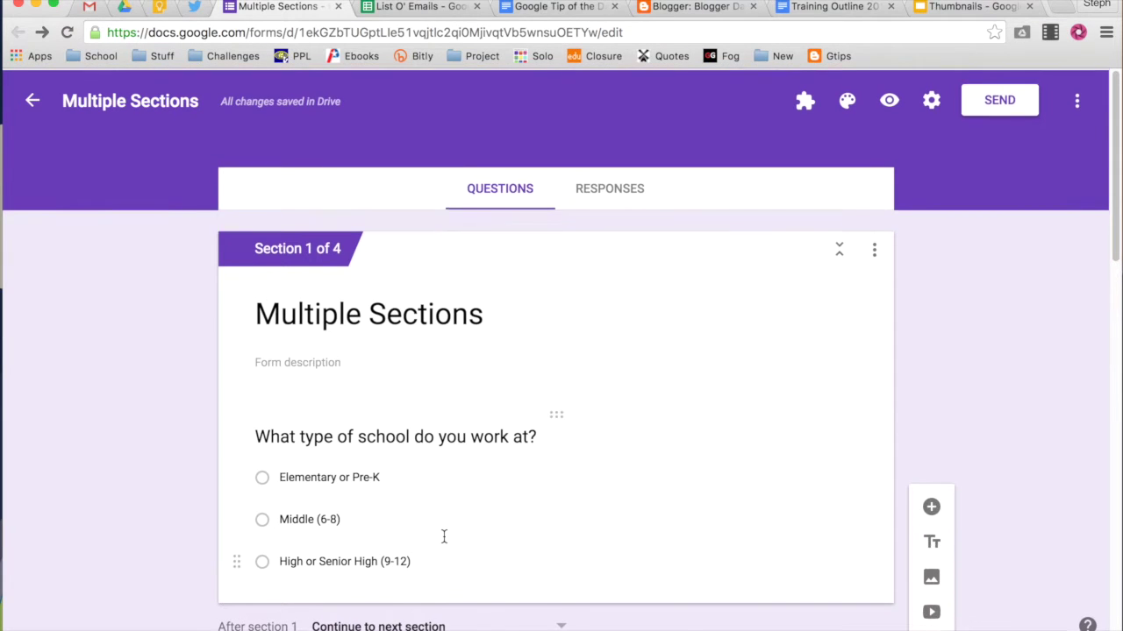
{"action": "left_click", "coordinate": [889, 99]}
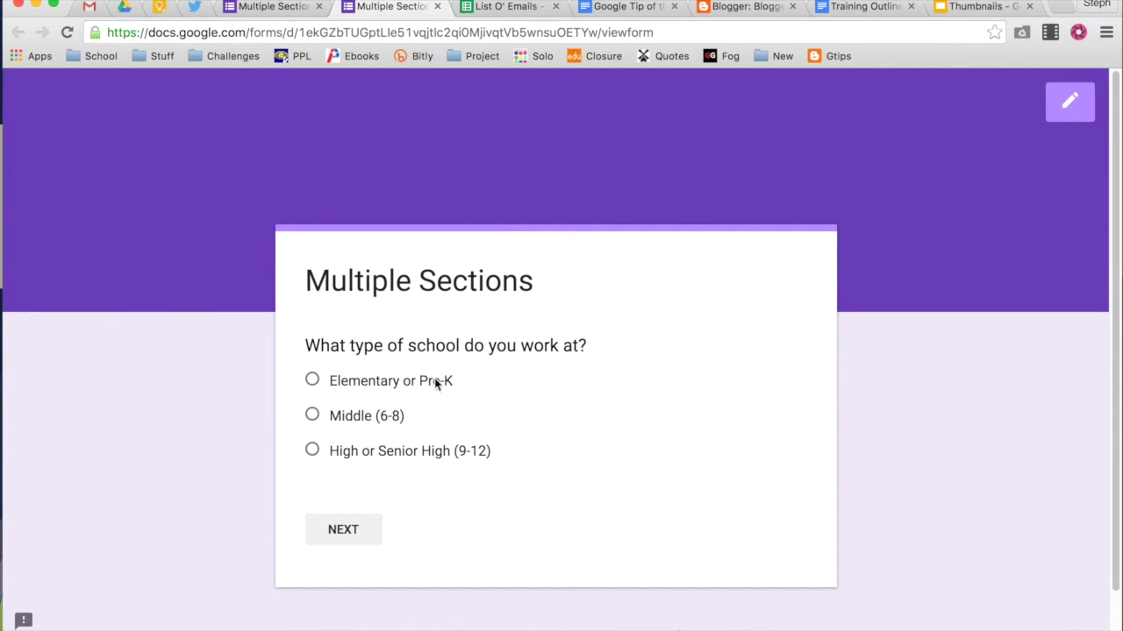
{"action": "left_click", "coordinate": [342, 392]}
{"action": "left_click", "coordinate": [335, 535]}
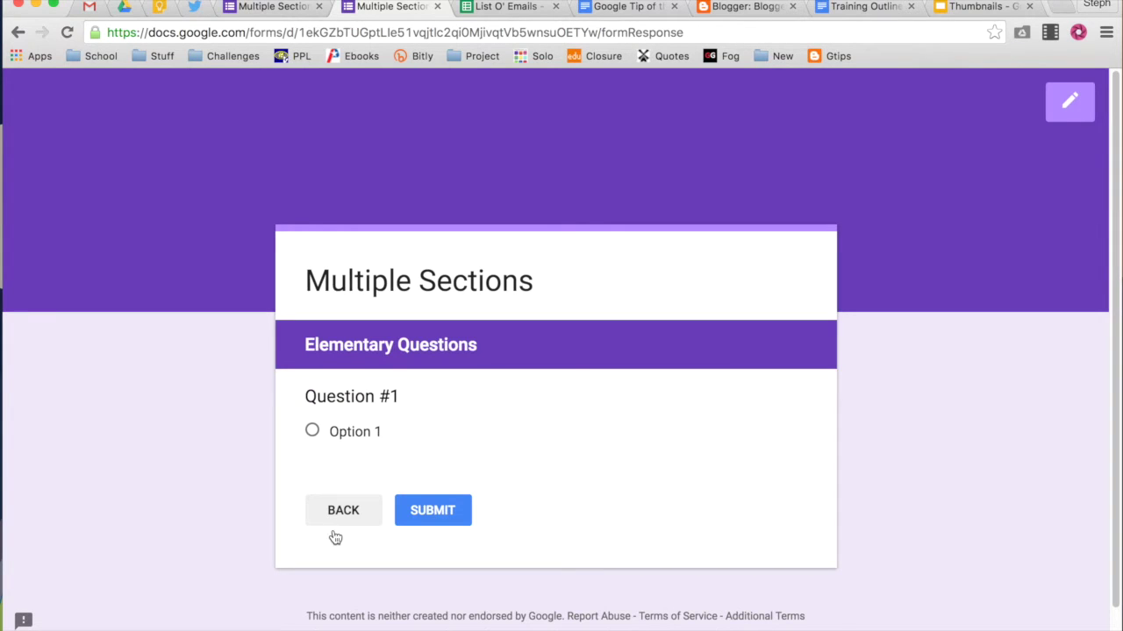
{"action": "left_click", "coordinate": [360, 439]}
{"action": "left_click", "coordinate": [360, 512]}
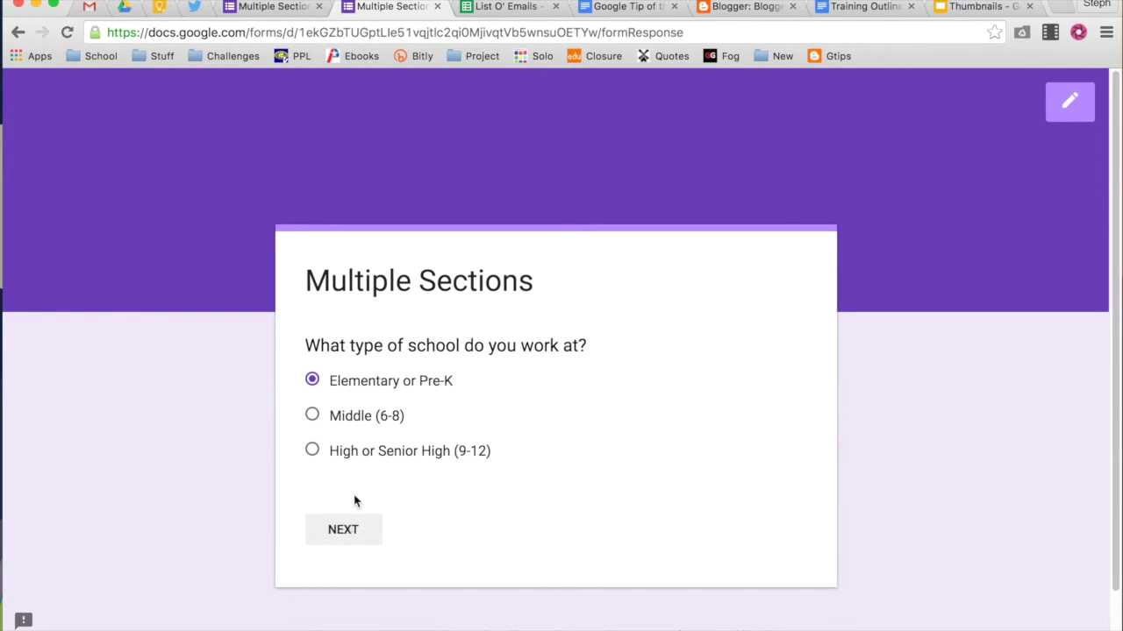
Test the Middle (6-8) and High or Senior High (9-12) answers in the preview, continuing to the section each one leads to
{"action": "left_click", "coordinate": [374, 419]}
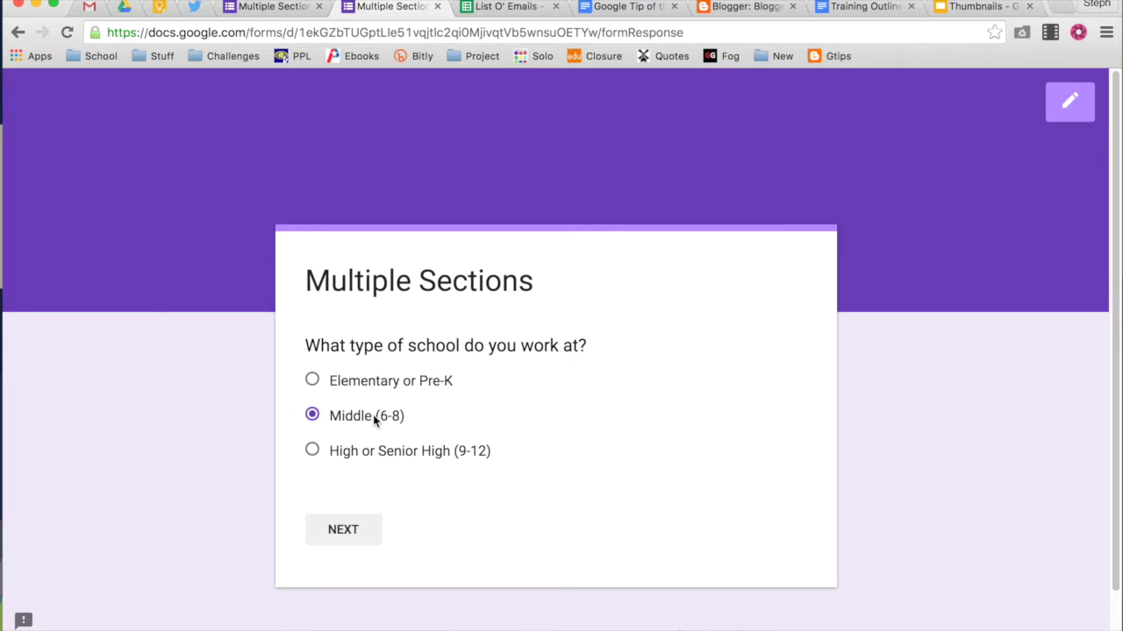
{"action": "left_click", "coordinate": [354, 535]}
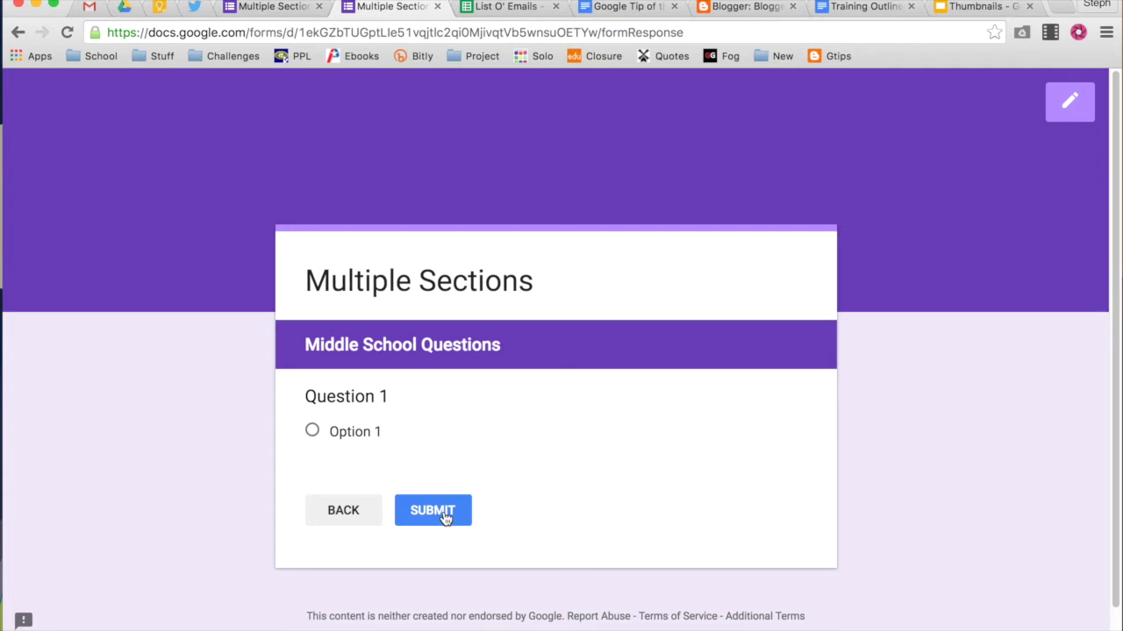
{"action": "left_click", "coordinate": [351, 516]}
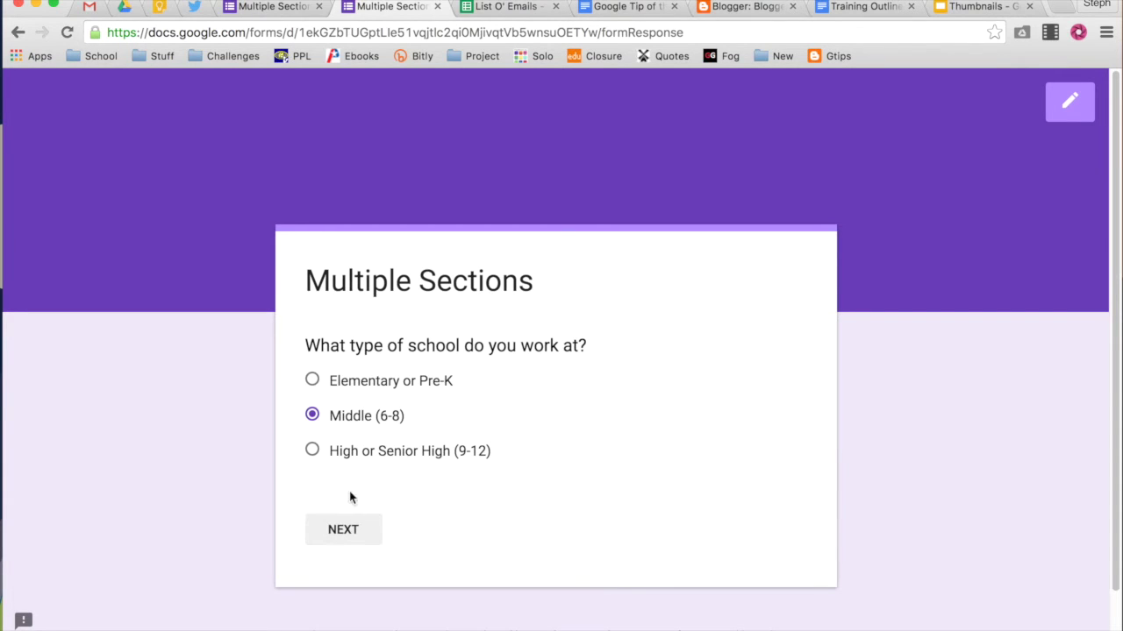
{"action": "left_click", "coordinate": [342, 453]}
{"action": "left_click", "coordinate": [344, 529]}
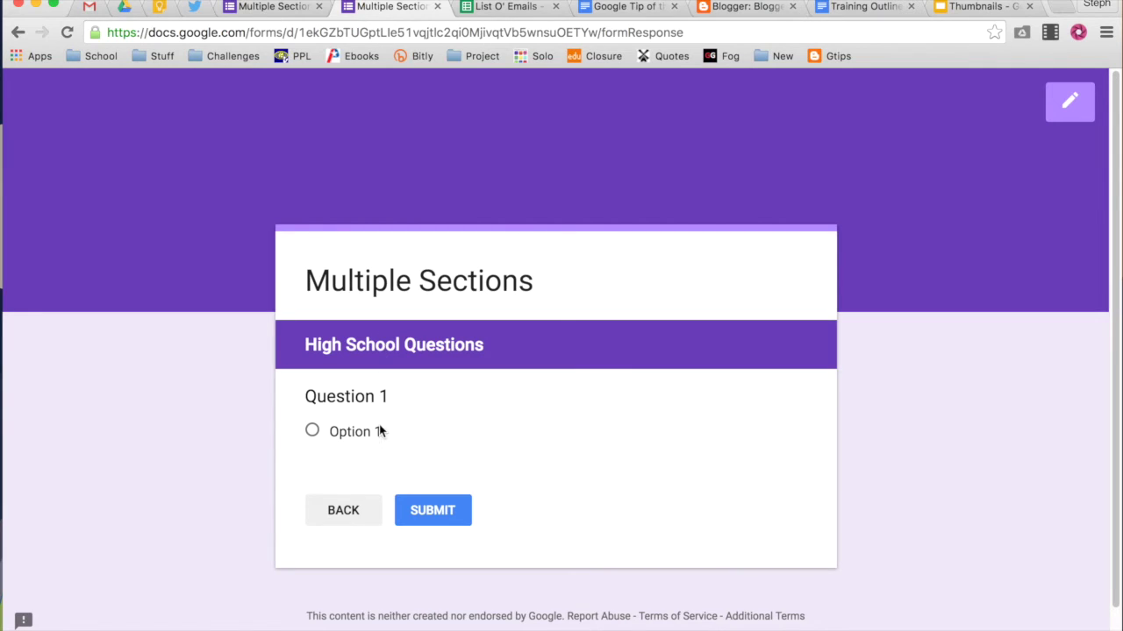